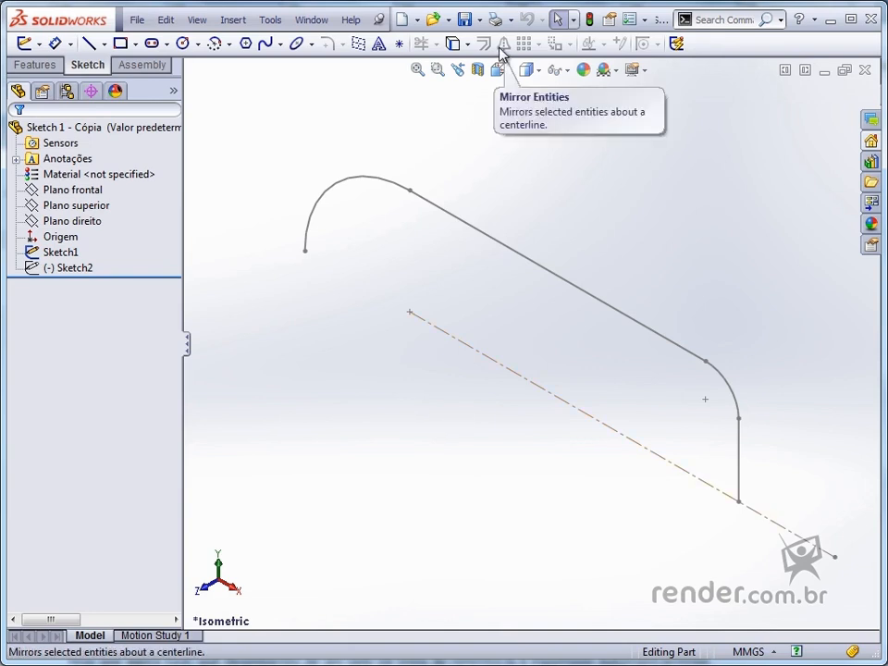
Open Sketch1 for editing
click(69, 255)
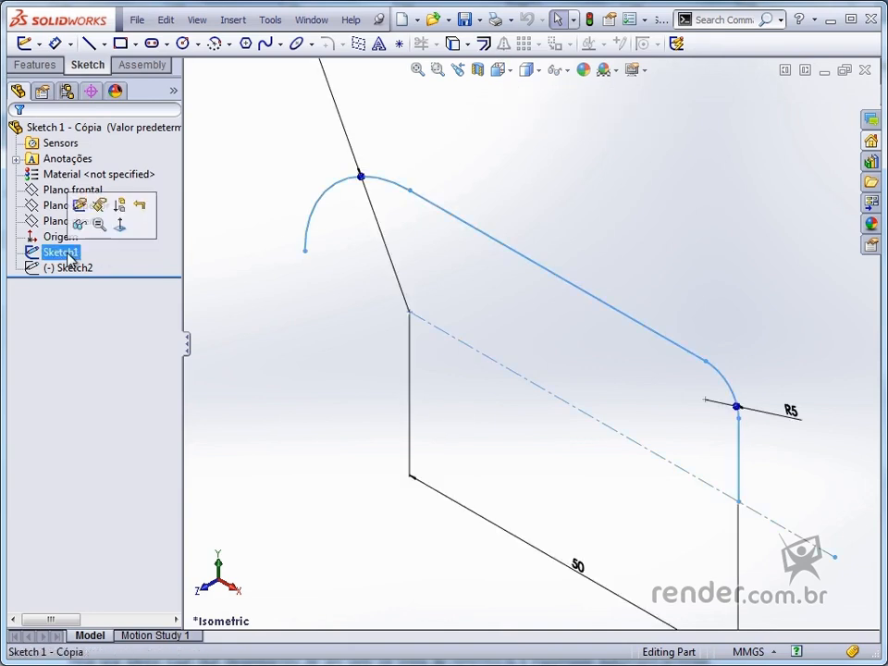
click(79, 204)
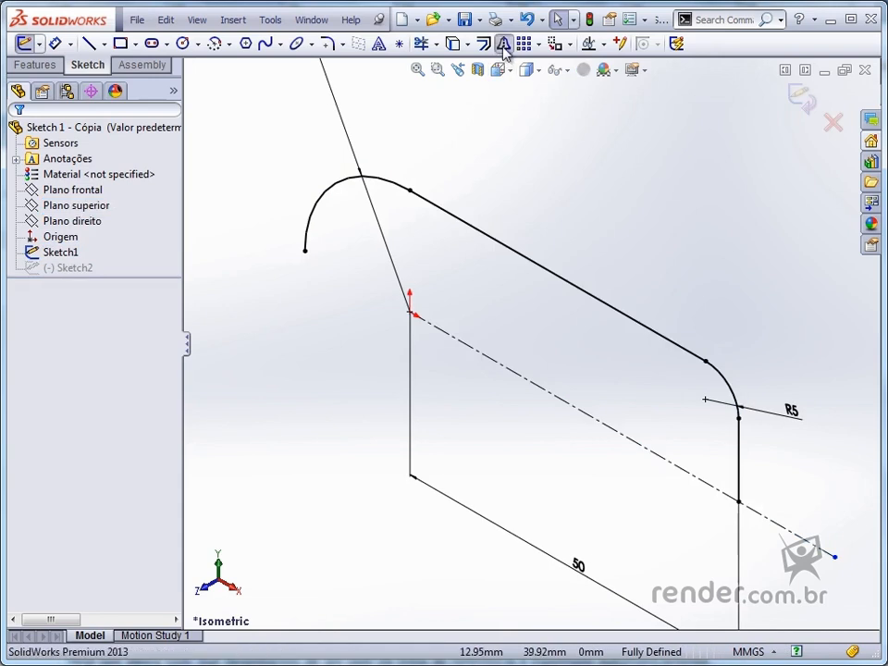
Mirror the two arcs and two solid lines of the profile about the centerline, keeping the original as a copy
click(502, 43)
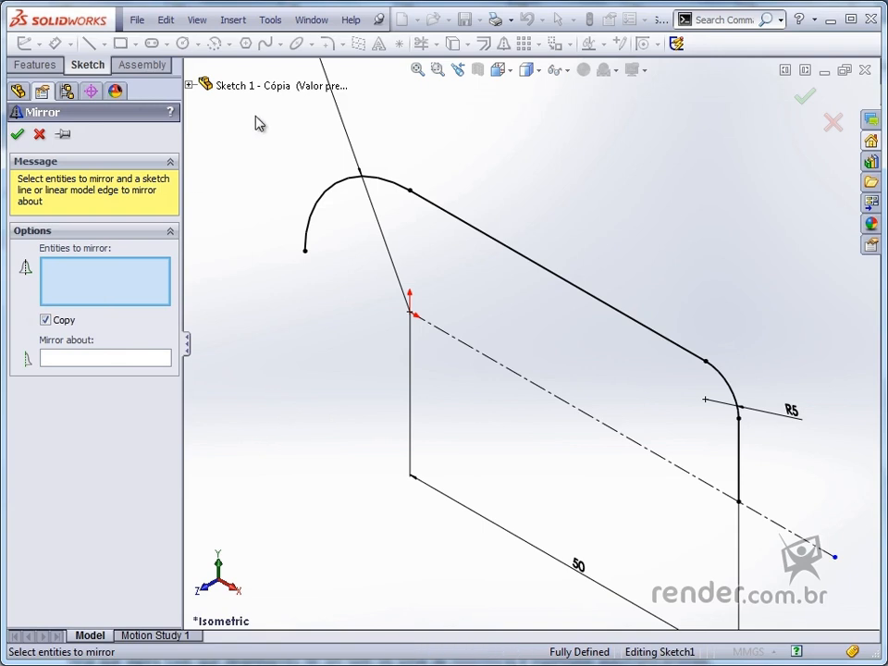
drag(256, 117, 840, 468)
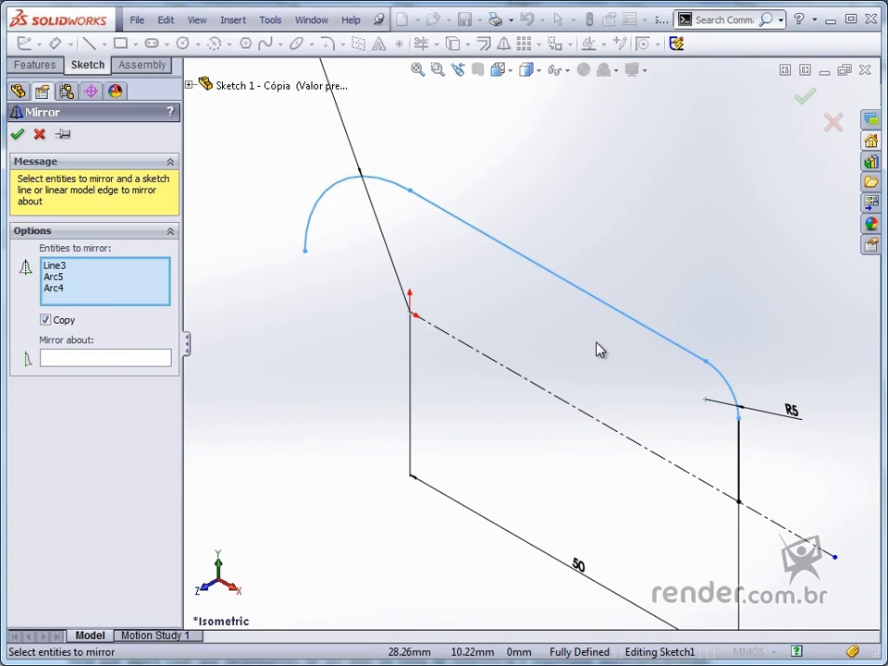
click(740, 467)
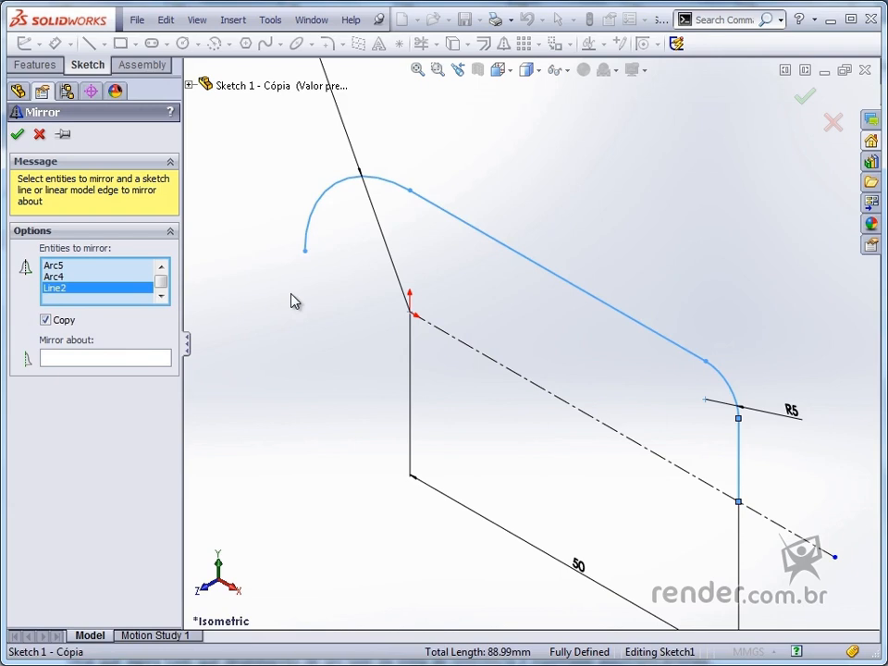
click(105, 358)
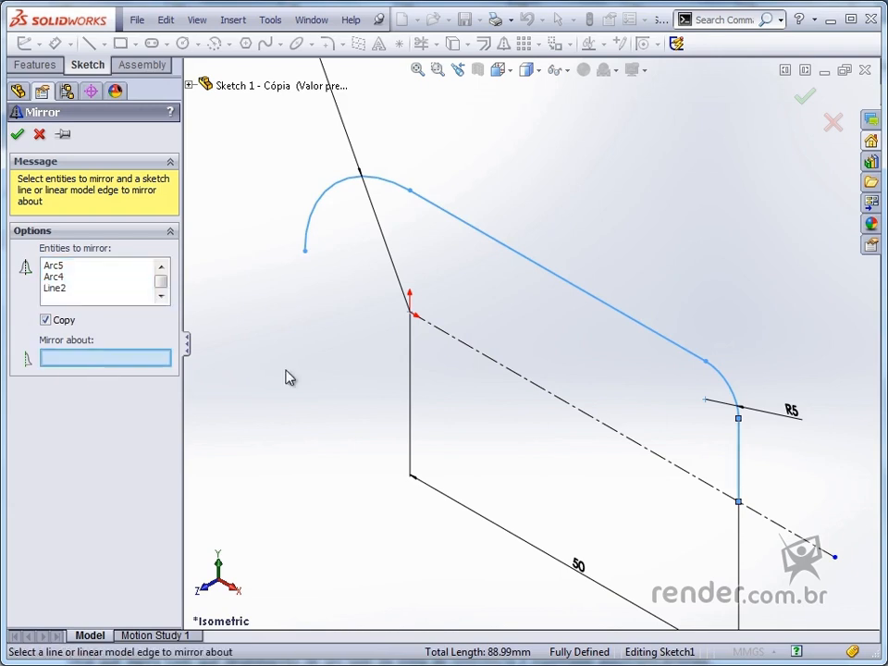
click(478, 352)
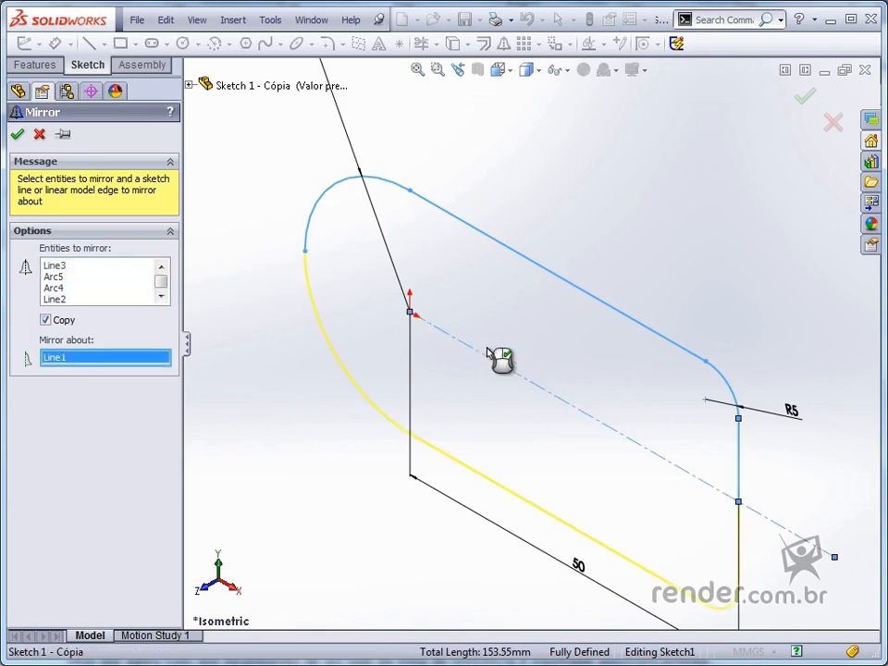
scroll(471, 398, up, 1)
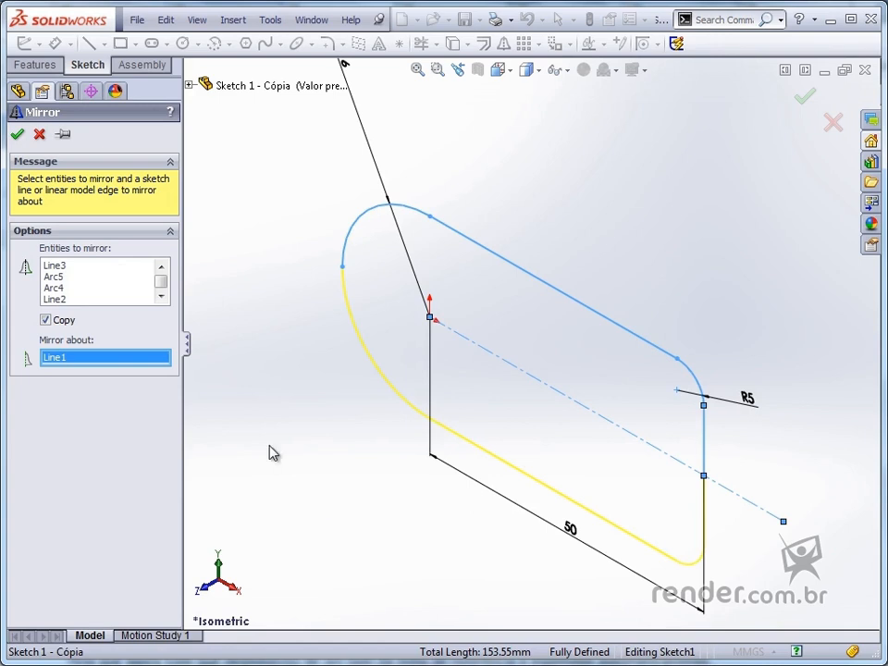
click(16, 134)
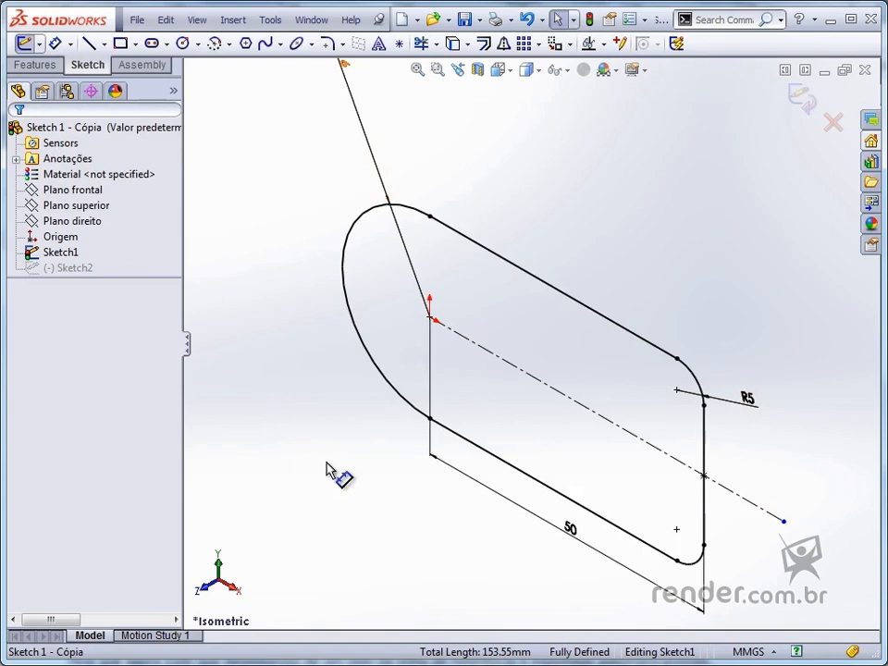
Undo the mirroring of the Sketch1 profile
mouse_move(333, 471)
middle_down()
mouse_move(383, 448)
mouse_move(387, 428)
middle_up()
key(f)
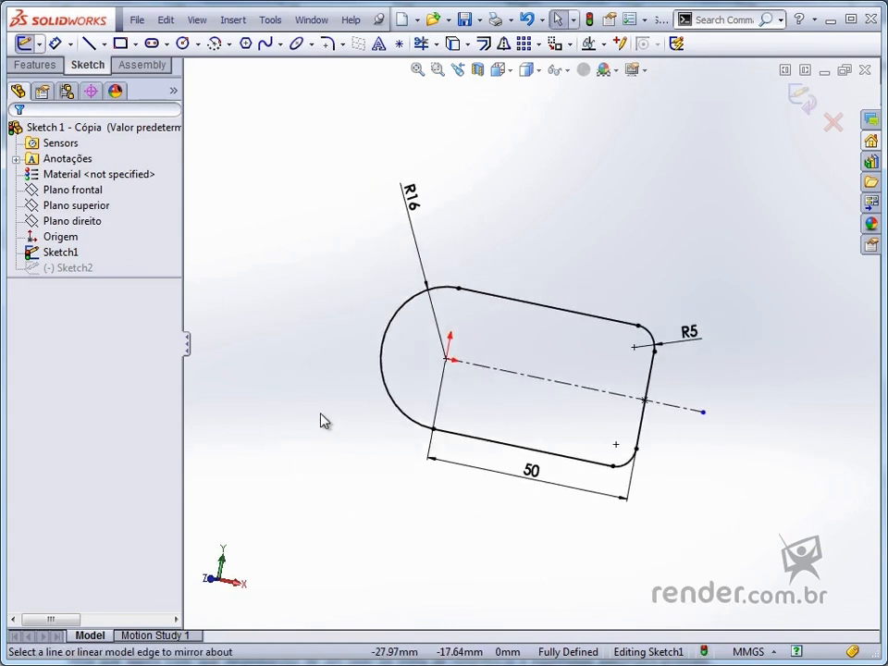
key(ctrl+z)
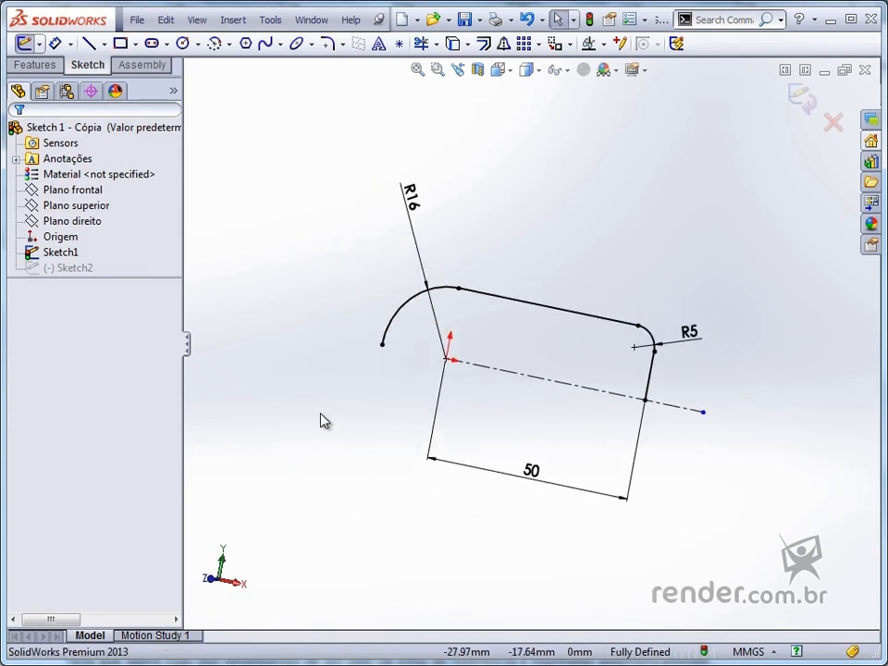
key(f)
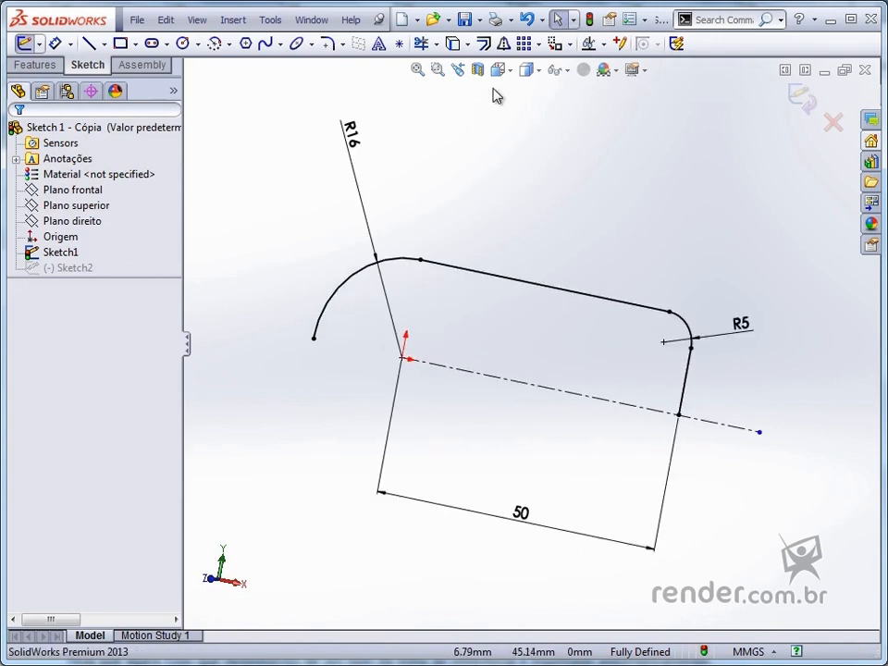
Mirror the whole solid profile about the centerline with the Copy option off, and exit the sketch
click(504, 47)
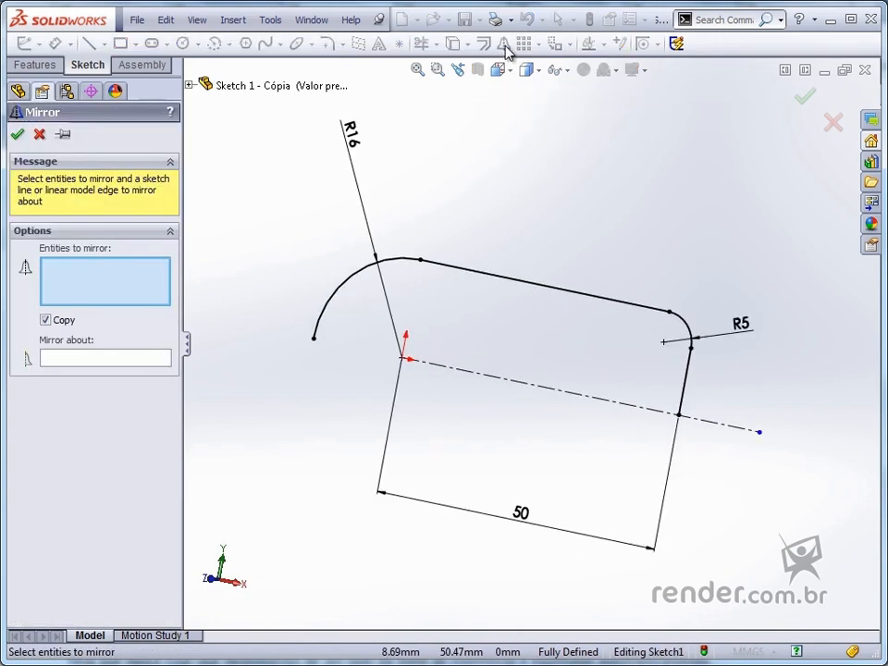
mouse_move(262, 168)
mouse_down()
mouse_move(408, 337)
mouse_move(746, 481)
mouse_move(730, 468)
mouse_up()
click(125, 358)
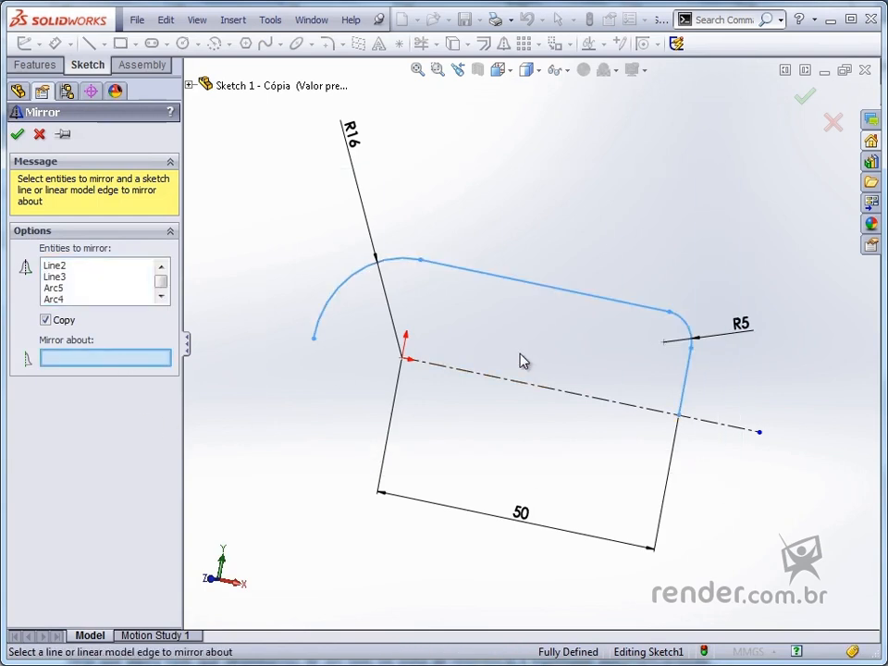
click(511, 380)
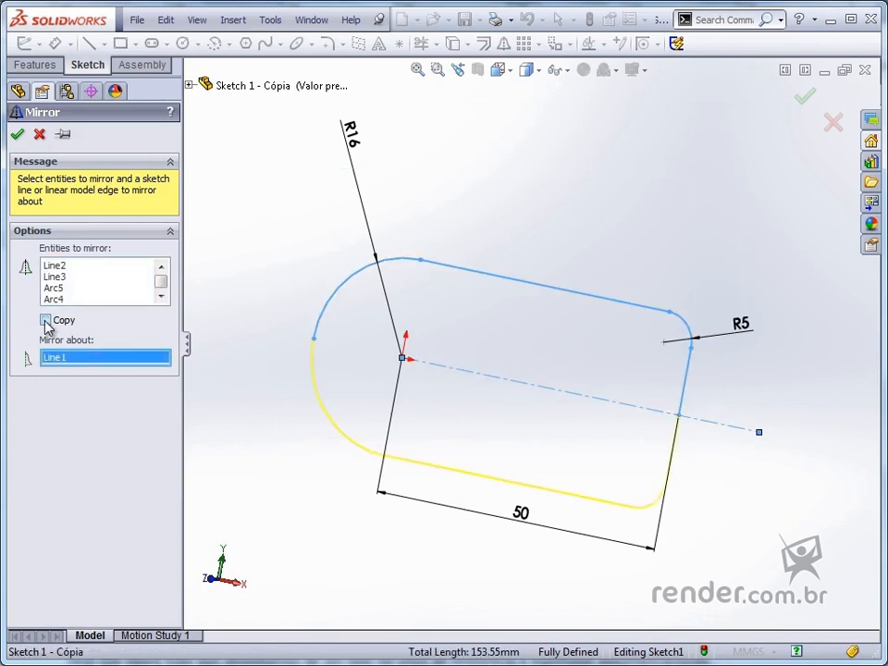
click(18, 135)
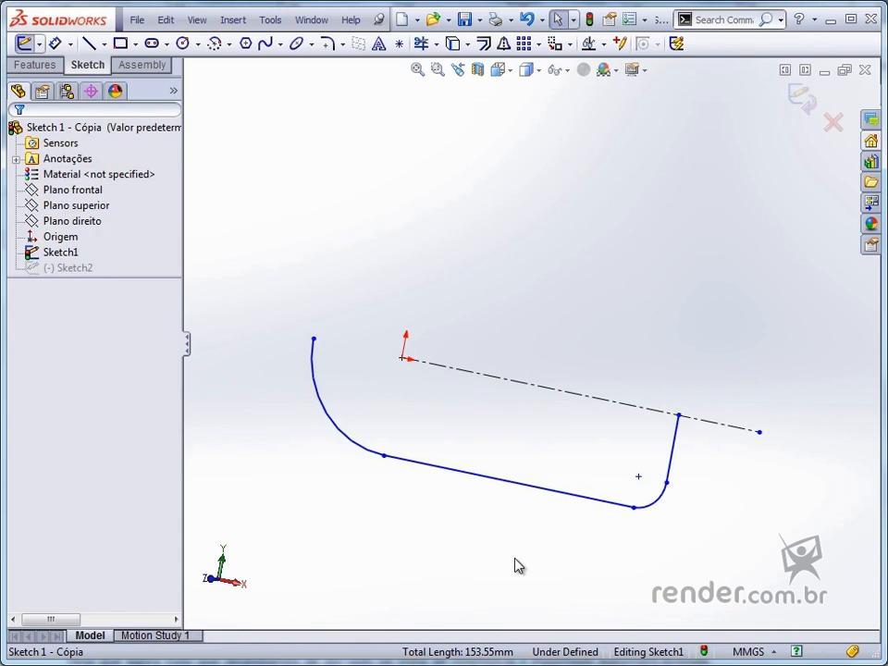
click(801, 97)
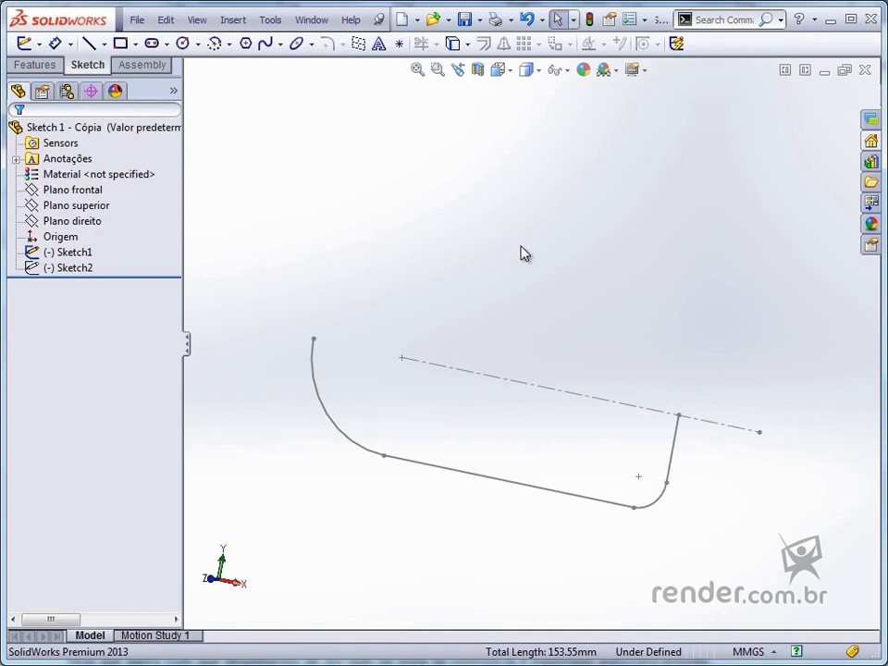
Hide Sketch1 and open Sketch2 for editing
click(82, 257)
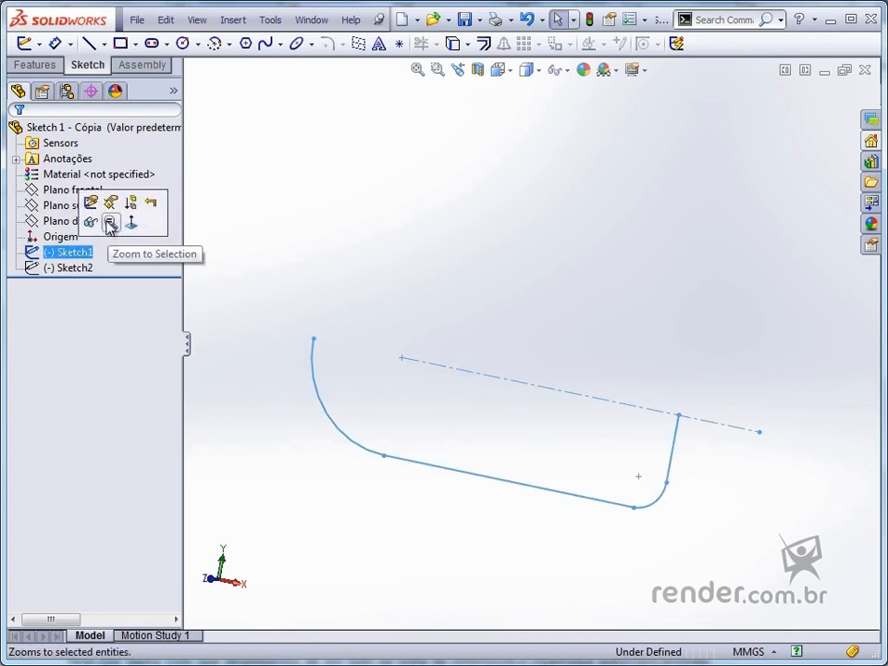
click(97, 227)
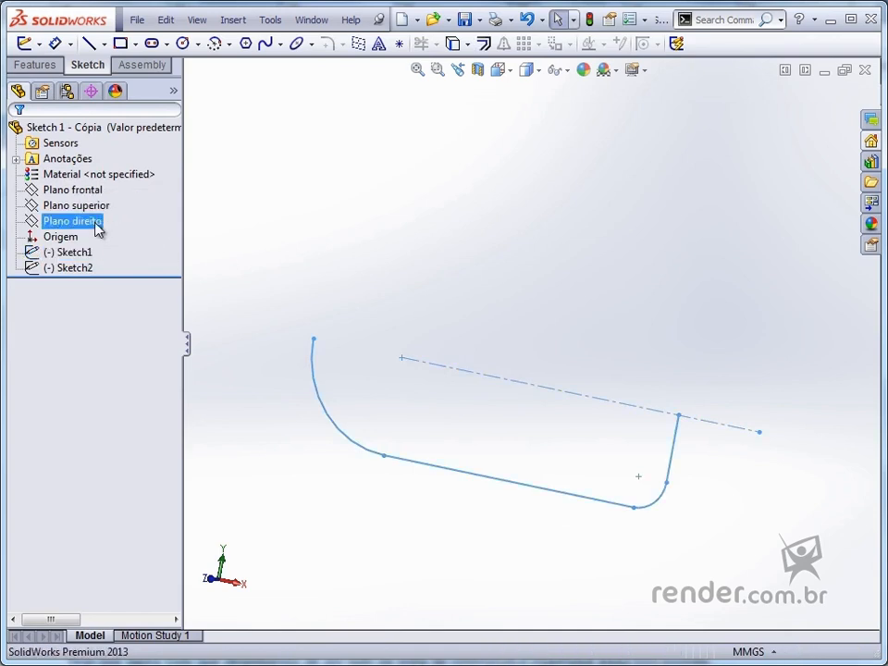
click(78, 267)
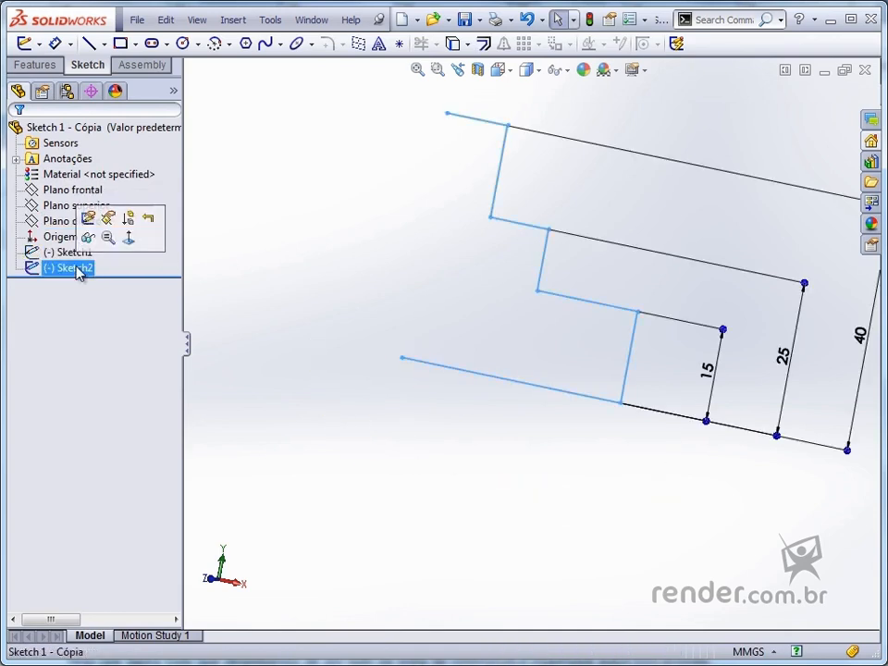
click(88, 218)
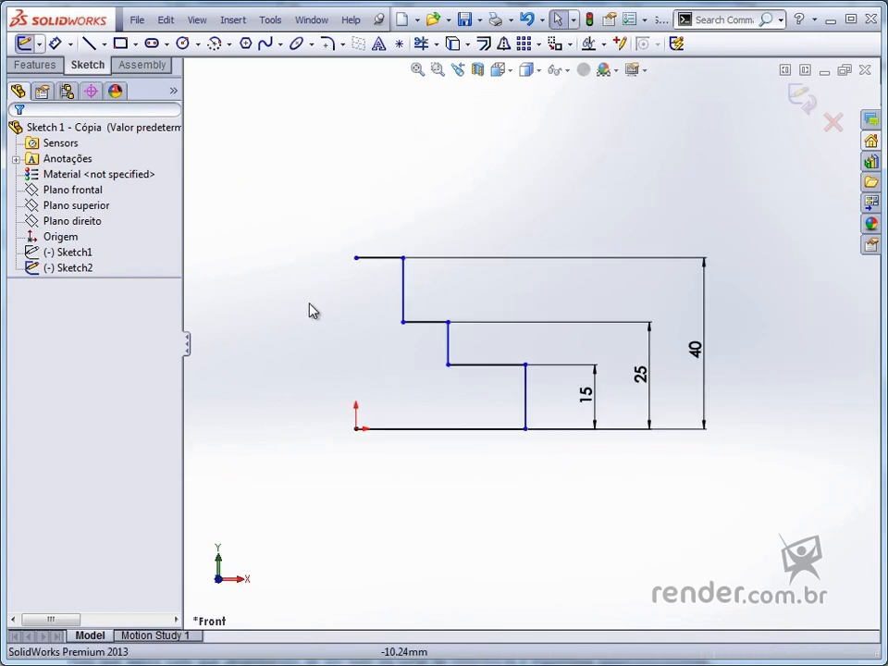
Sketch a vertical centerline about 66.5 mm long upward from the origin, through the open end of the stepped profile
click(104, 45)
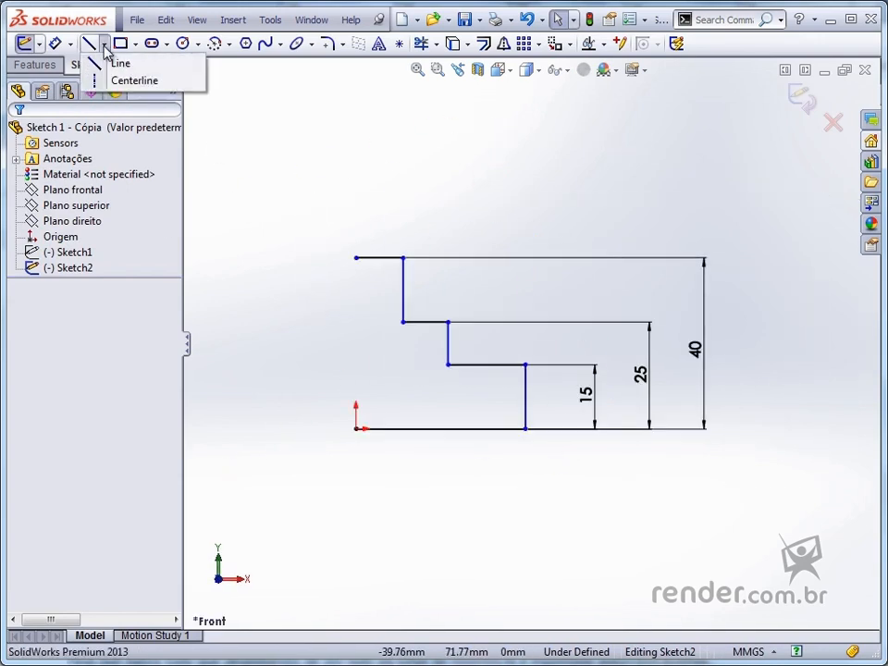
click(154, 81)
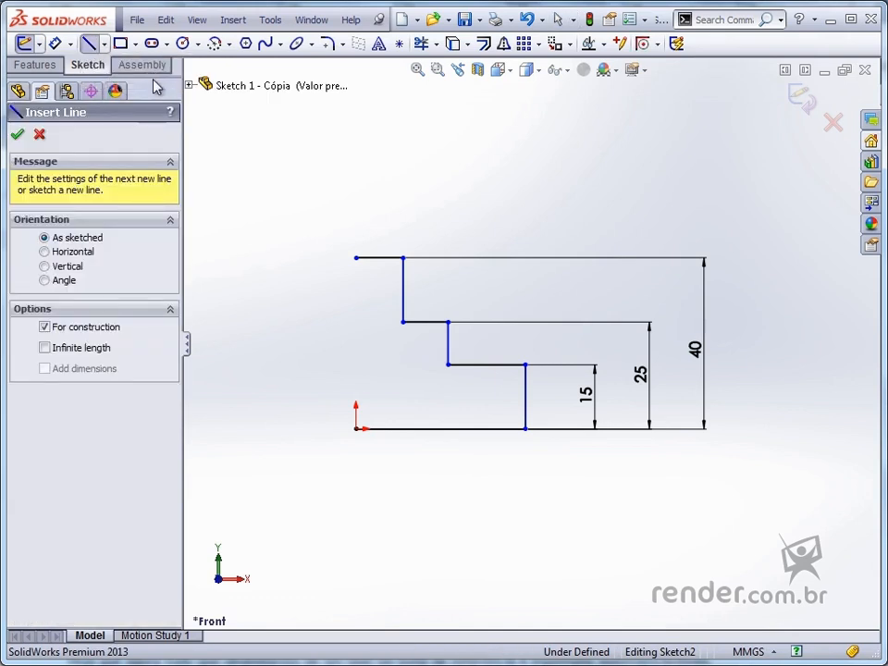
click(356, 428)
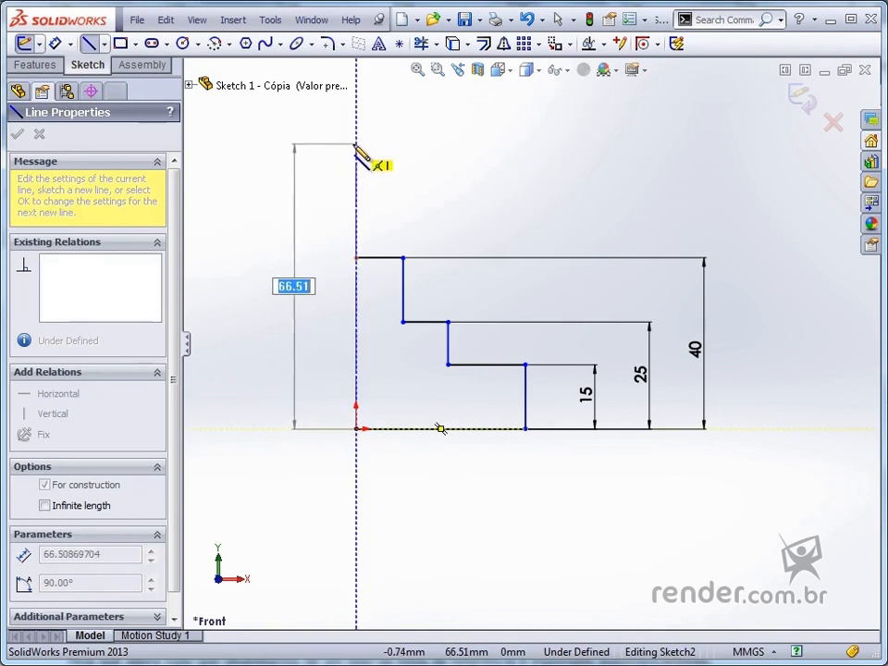
click(356, 144)
key(Escape)
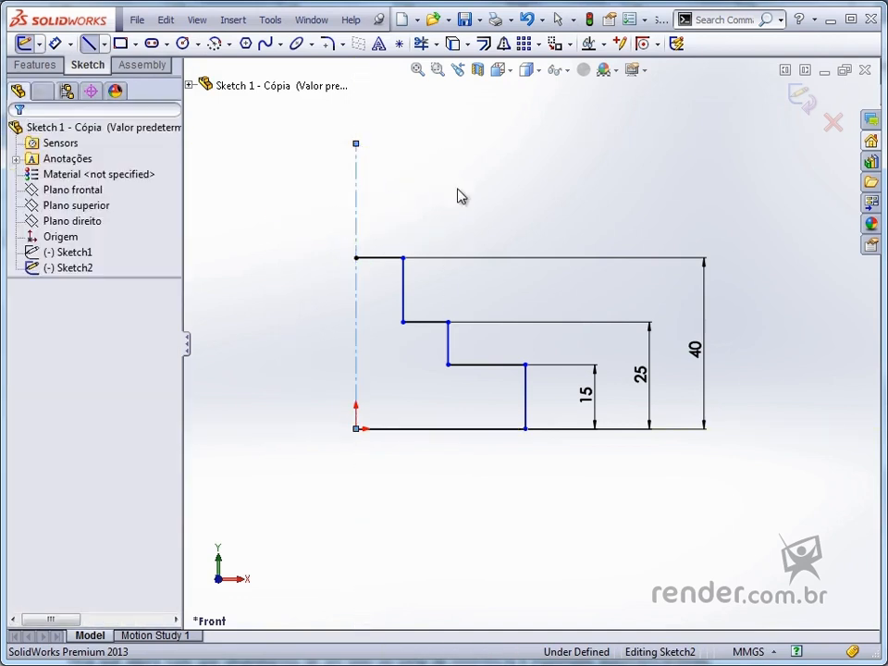
click(410, 153)
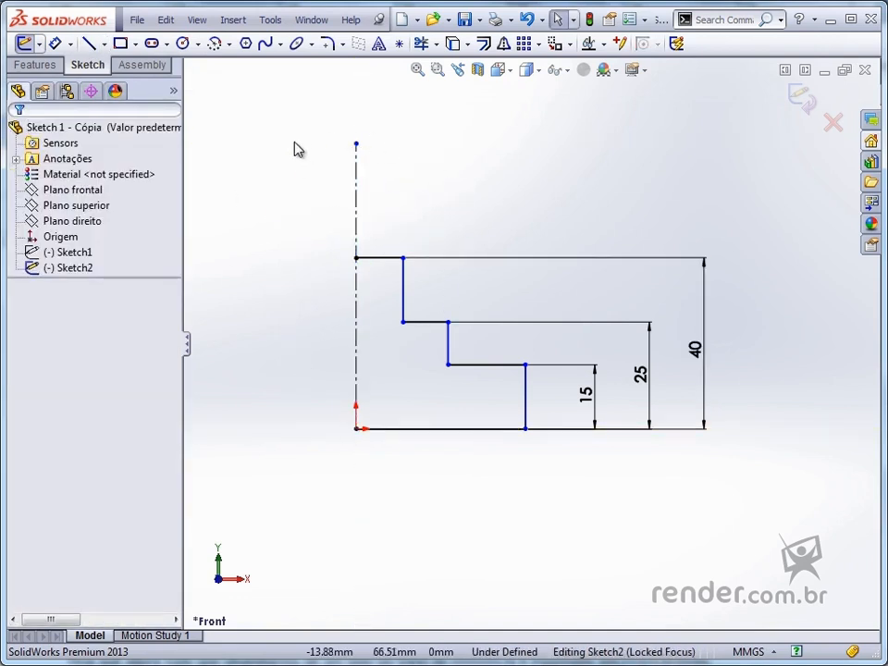
Dimension the uppermost vertical edge of the stepped profile as a diameter about the centerline, set to 20 mm
click(55, 43)
click(404, 280)
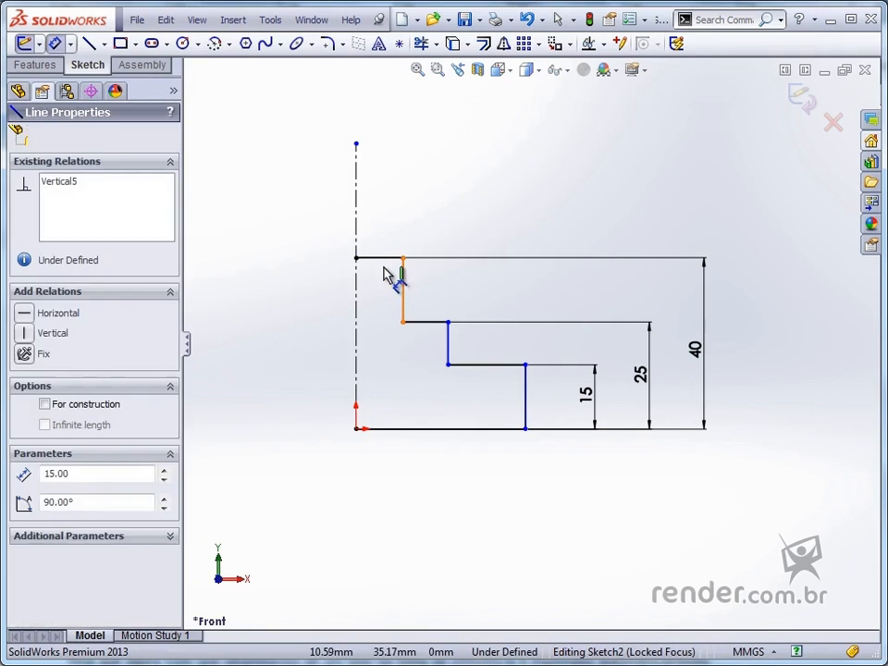
click(357, 228)
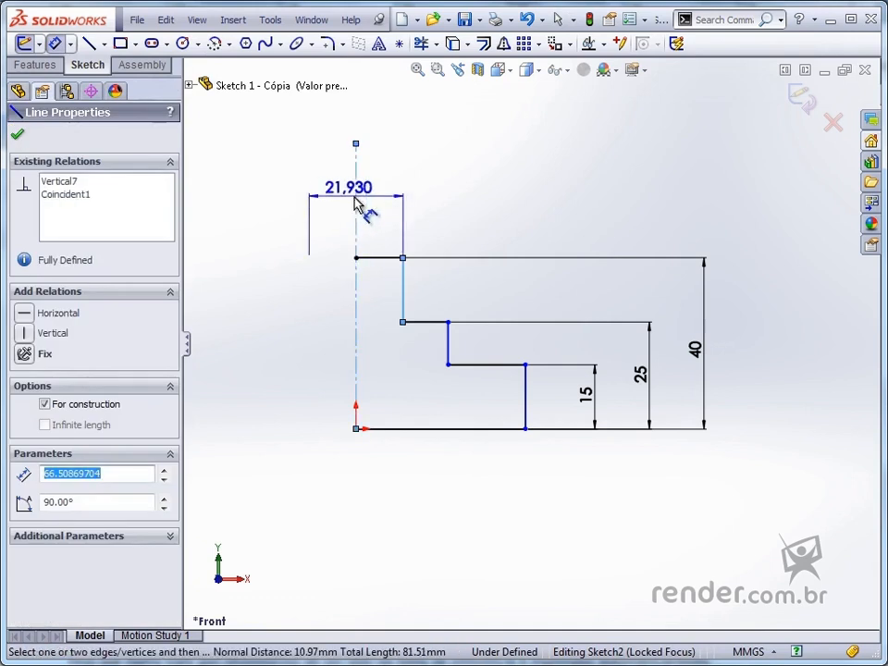
click(359, 198)
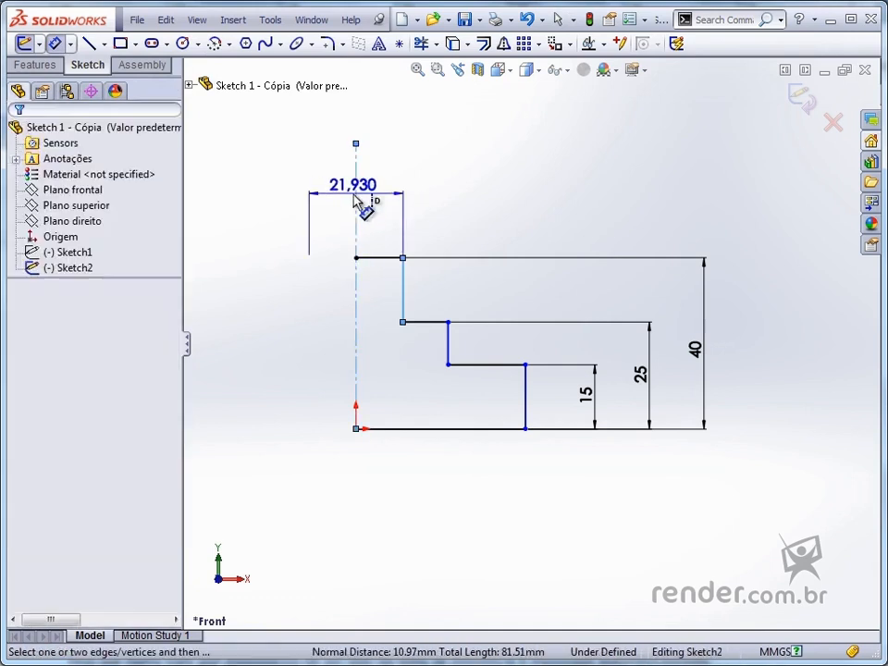
text(20)
key(Return)
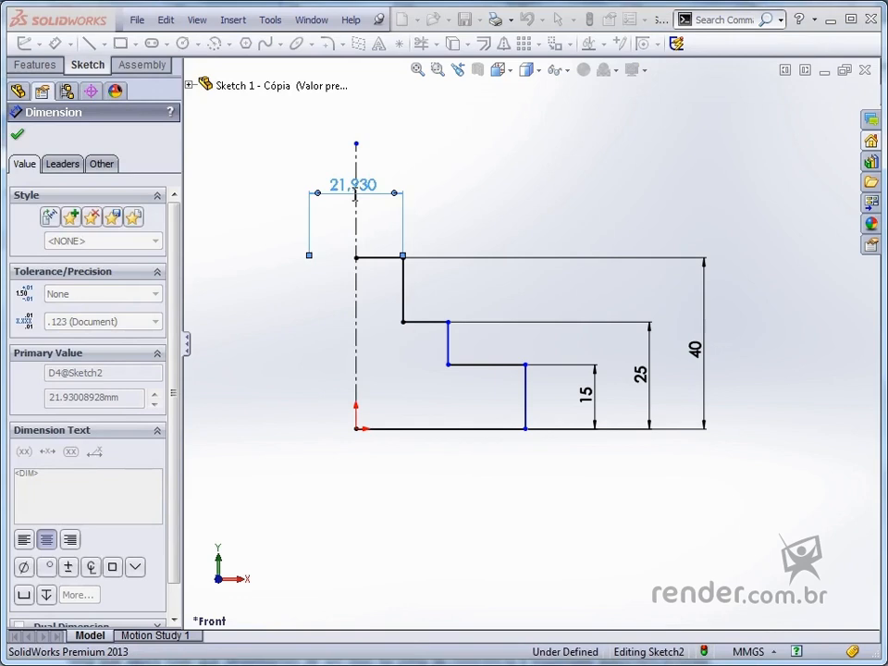
Add a 40 mm diameter dimension from the middle vertical edge across the centerline
click(450, 353)
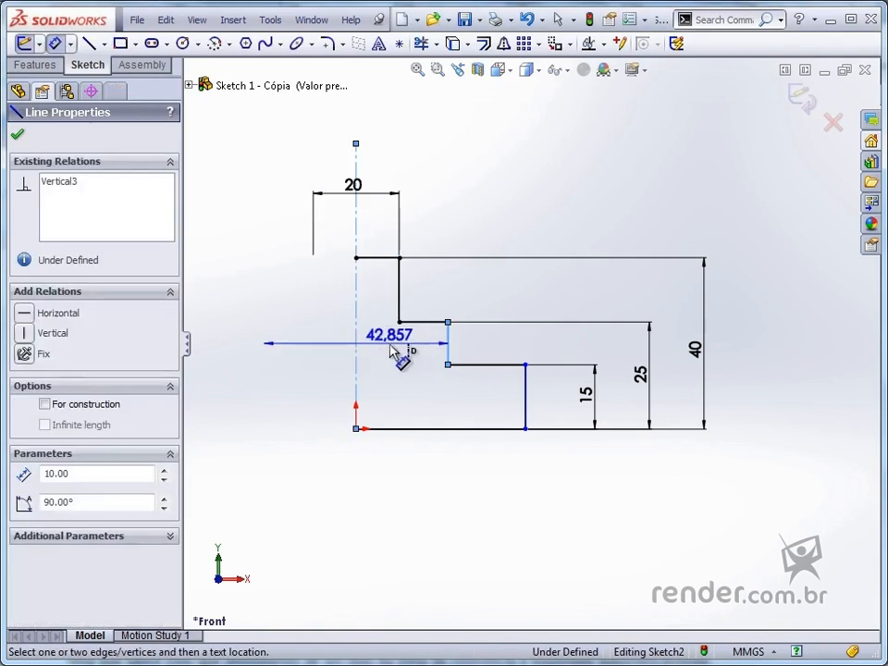
click(369, 382)
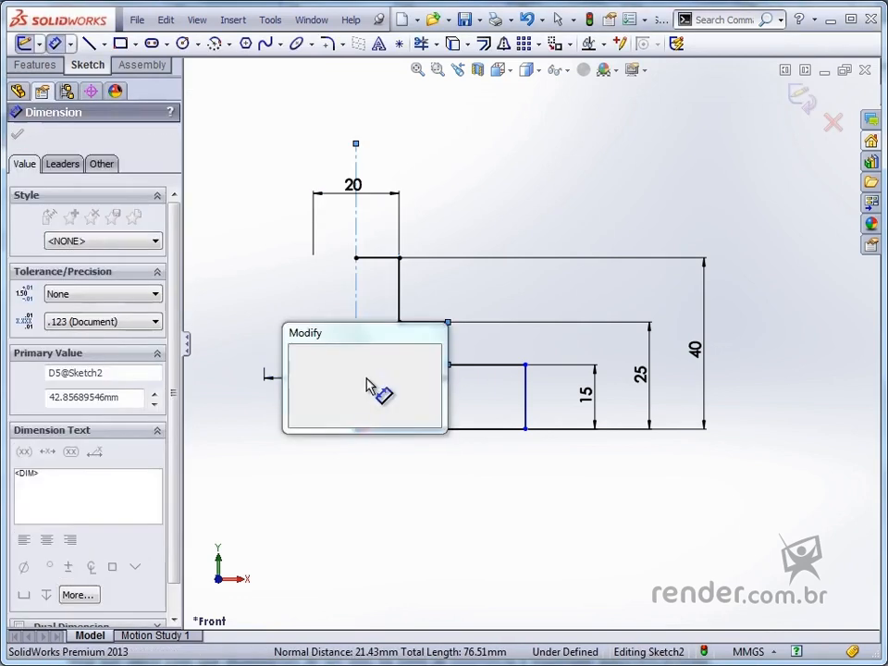
text(40)
key(Return)
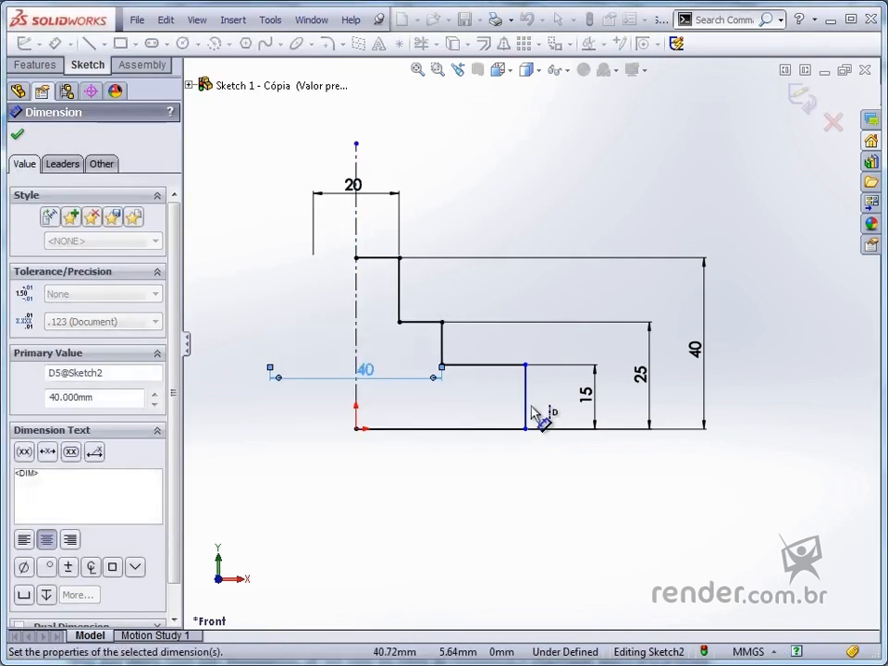
Add an 80 mm diameter dimension from the lowest vertical edge across the centerline, placed below the profile
click(527, 412)
click(363, 499)
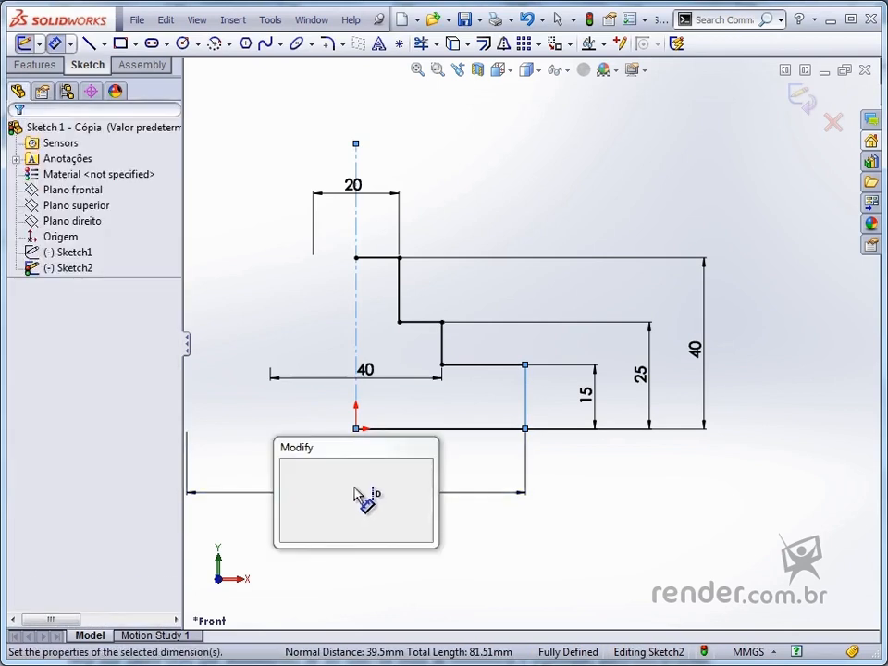
text(80)
key(Return)
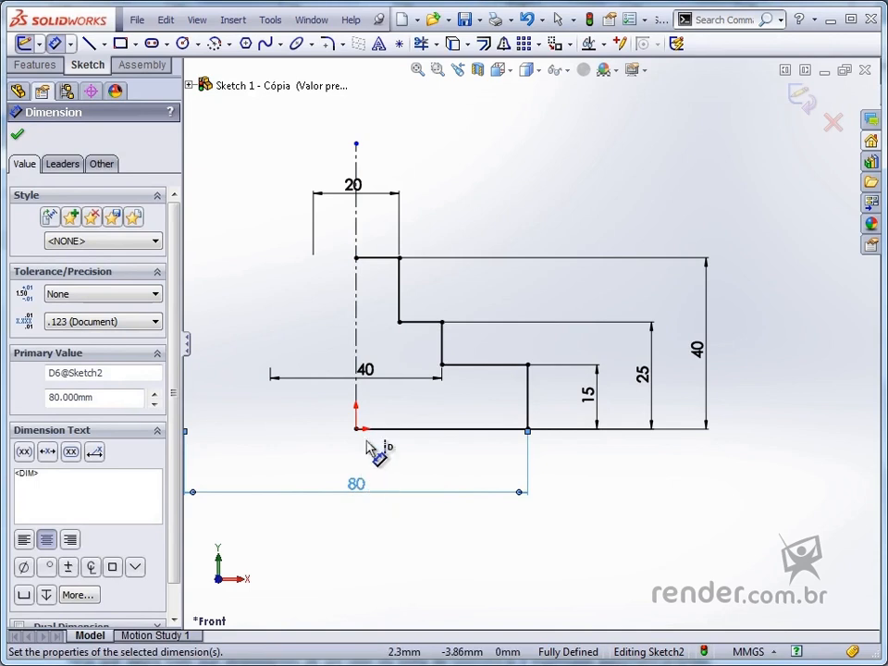
Move the 40 mm diameter dimension below the stepped profile, above the 80 mm dimension
drag(367, 381, 367, 456)
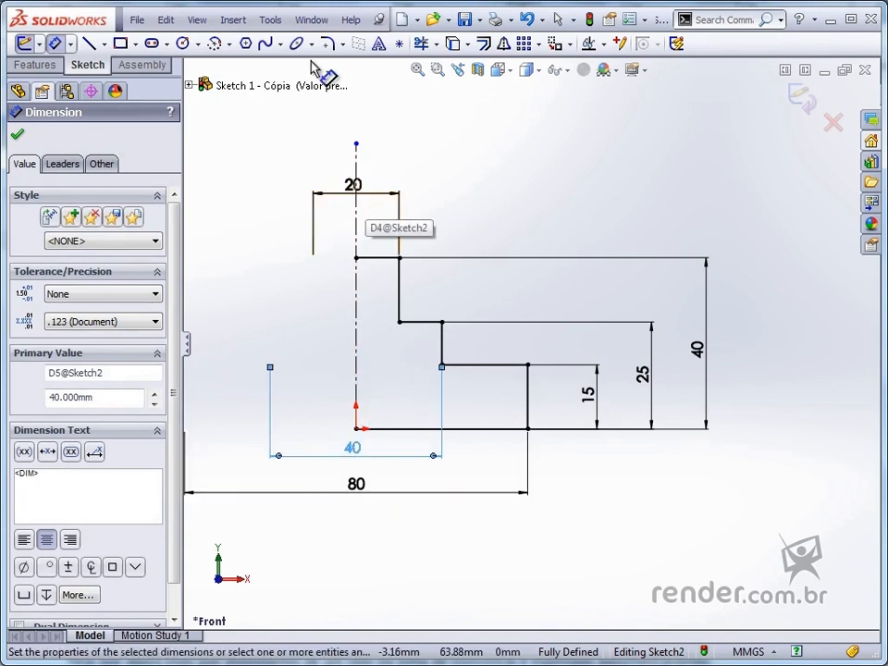
Turn on Dynamic Mirror with the vertical centerline as the mirror line
click(269, 20)
mouse_move(339, 232)
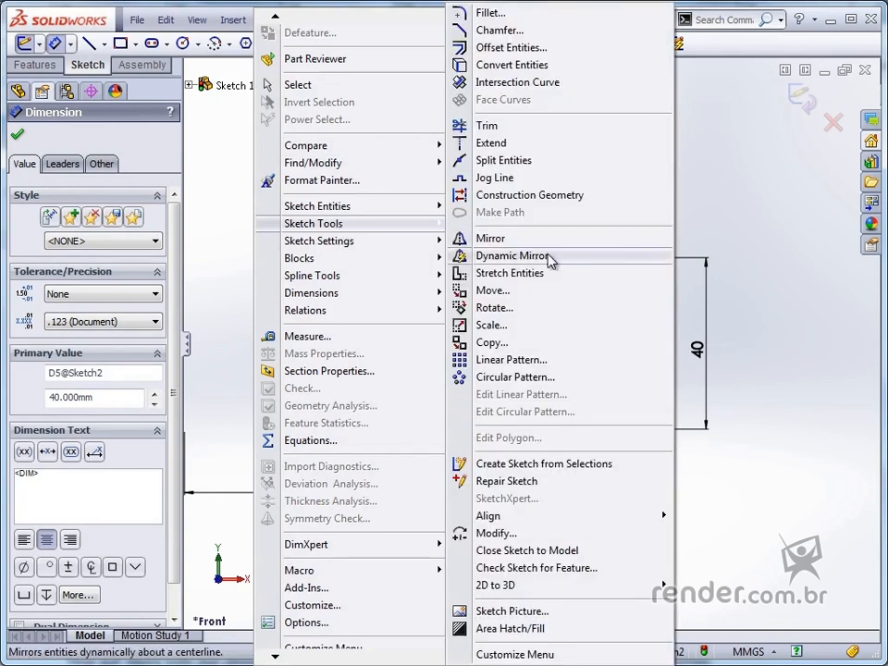
click(572, 256)
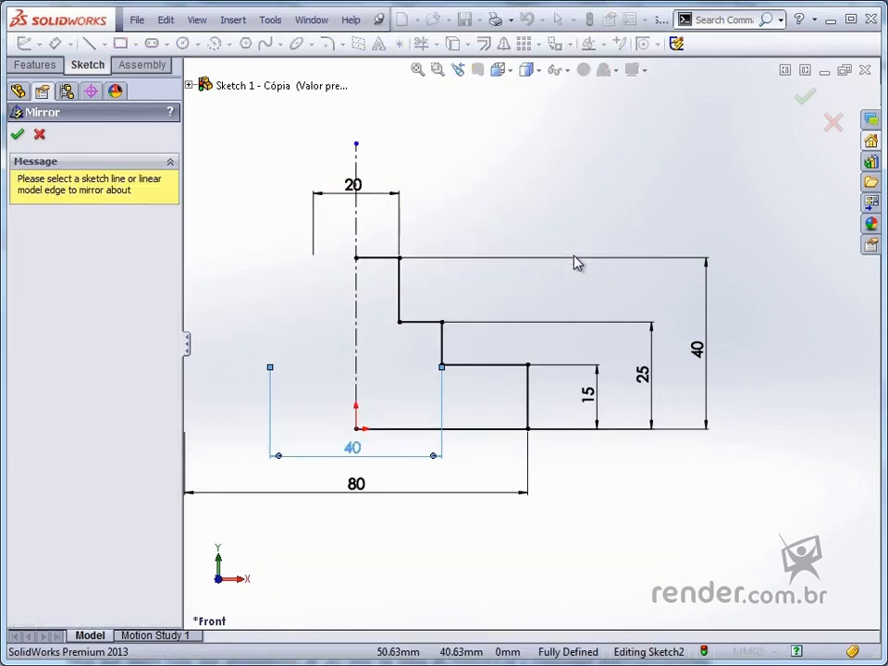
click(357, 235)
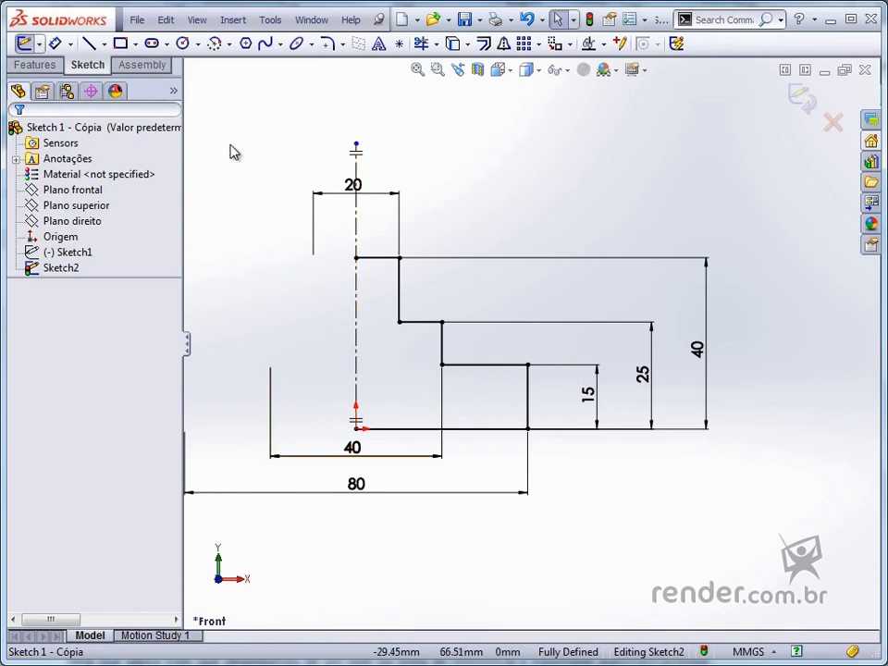
Sketch two circles with radii of about 3.2 mm and 3.9 mm, one above the other, on the empty side of the centerline
click(182, 43)
drag(298, 313, 291, 324)
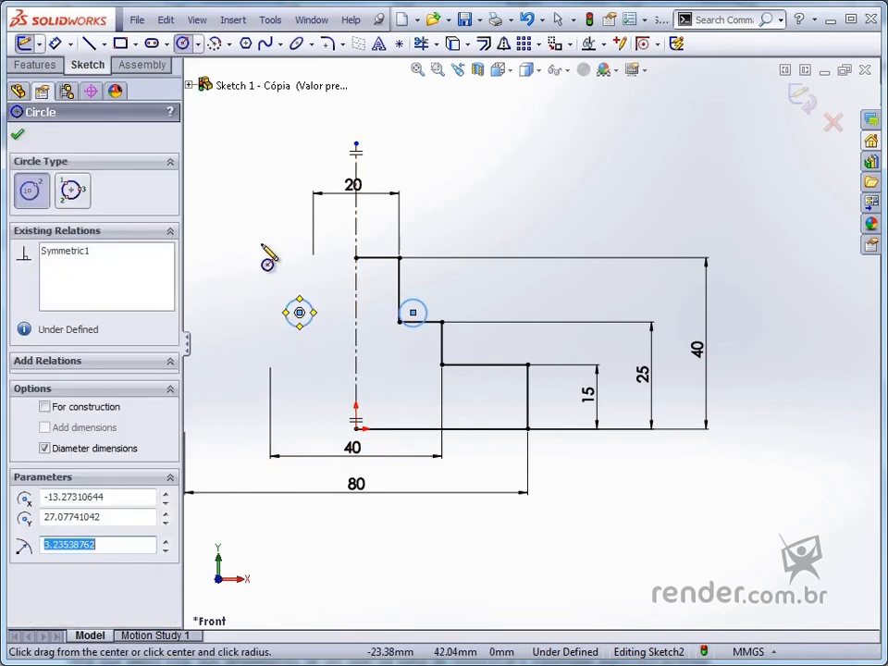
drag(313, 392, 308, 413)
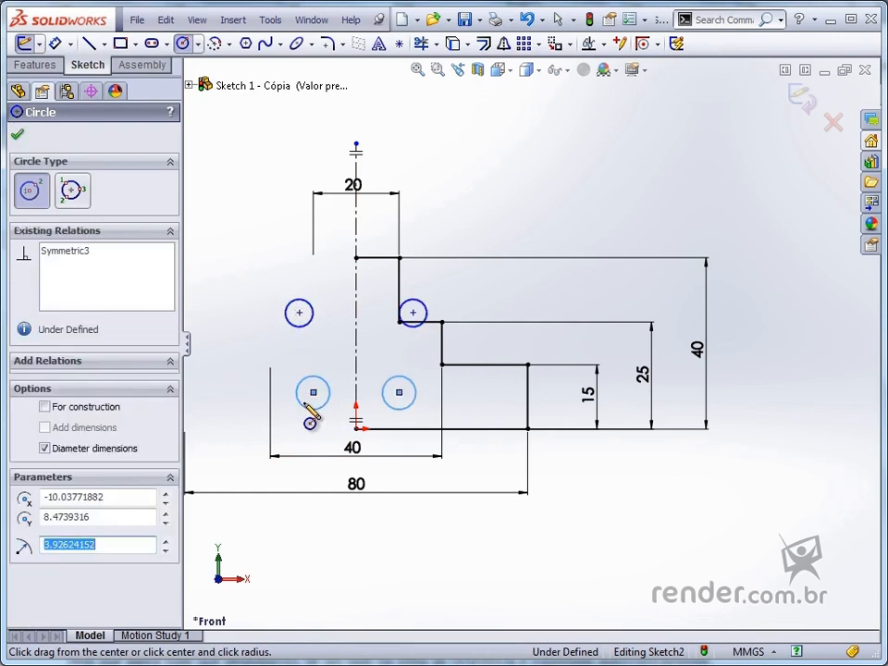
key(Escape)
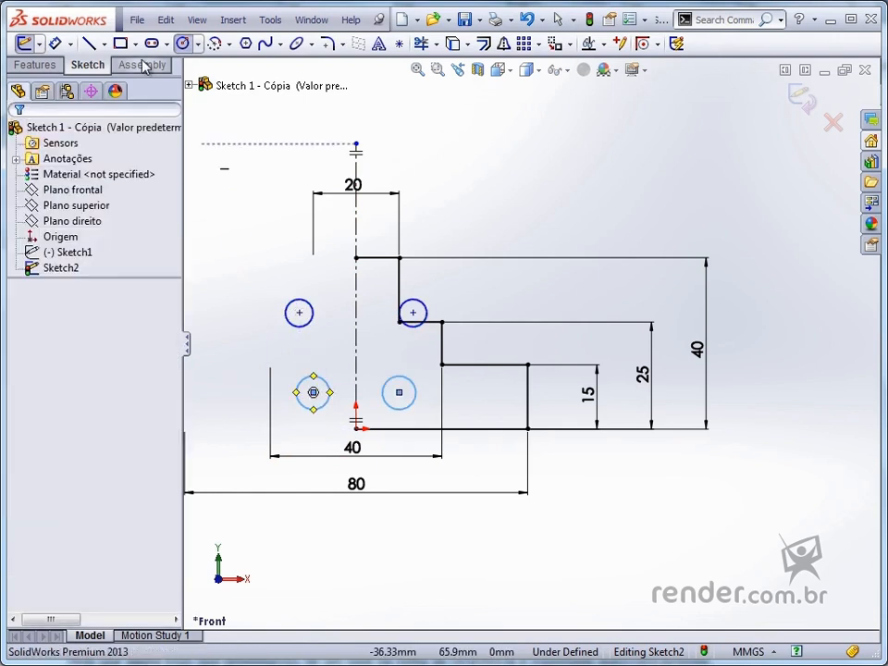
Sketch a small upright corner rectangle beyond the upper circle on the empty side of the centerline
click(121, 45)
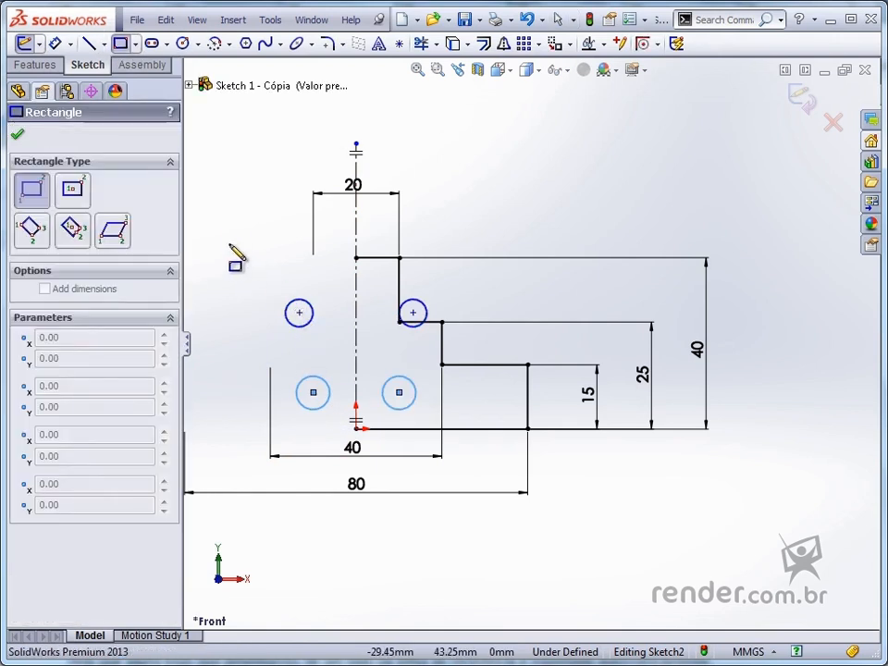
mouse_move(218, 244)
mouse_down()
mouse_move(236, 286)
mouse_move(260, 301)
mouse_up()
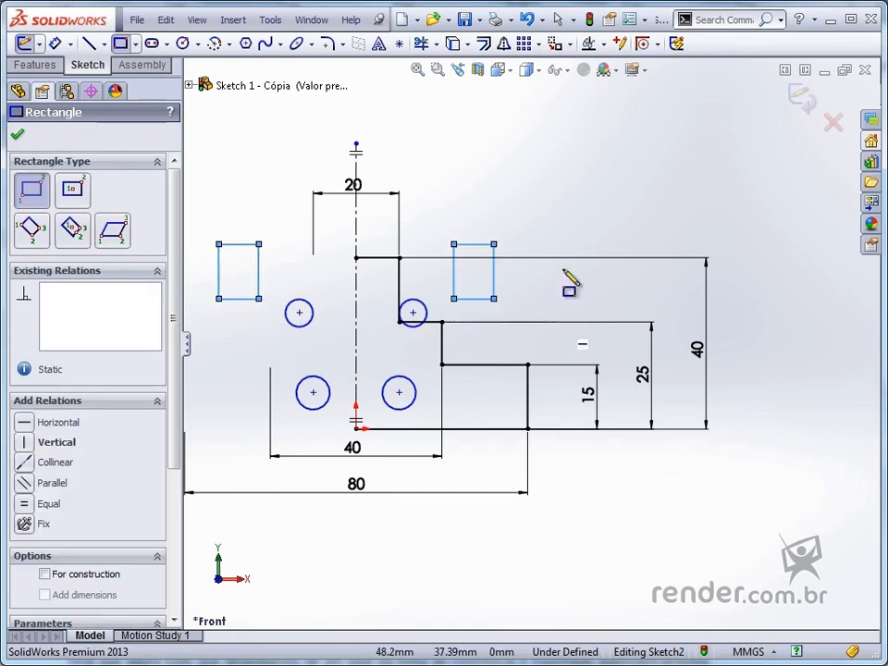
key(Escape)
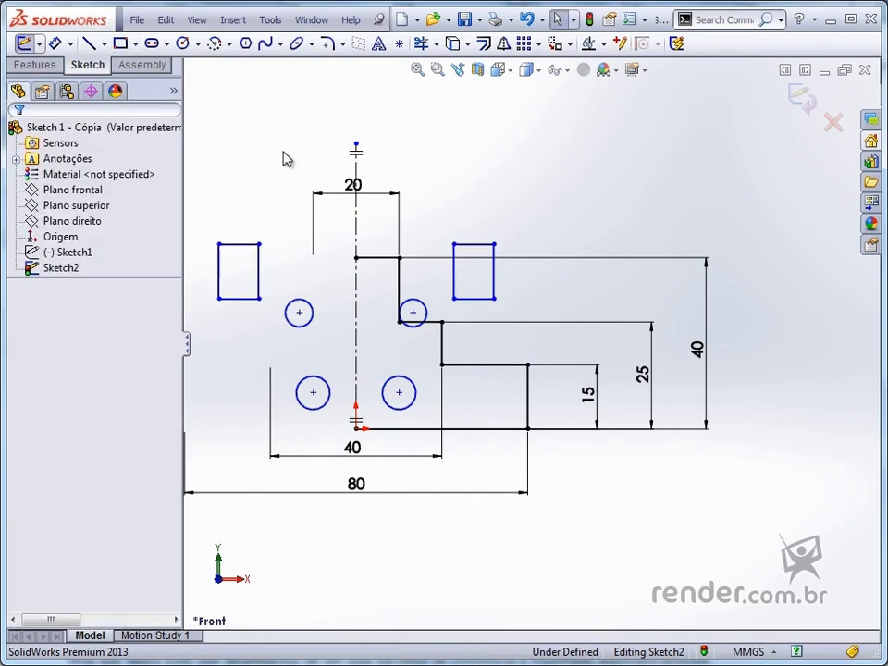
Turn off Dynamic Mirror for the sketch
click(270, 20)
mouse_move(407, 232)
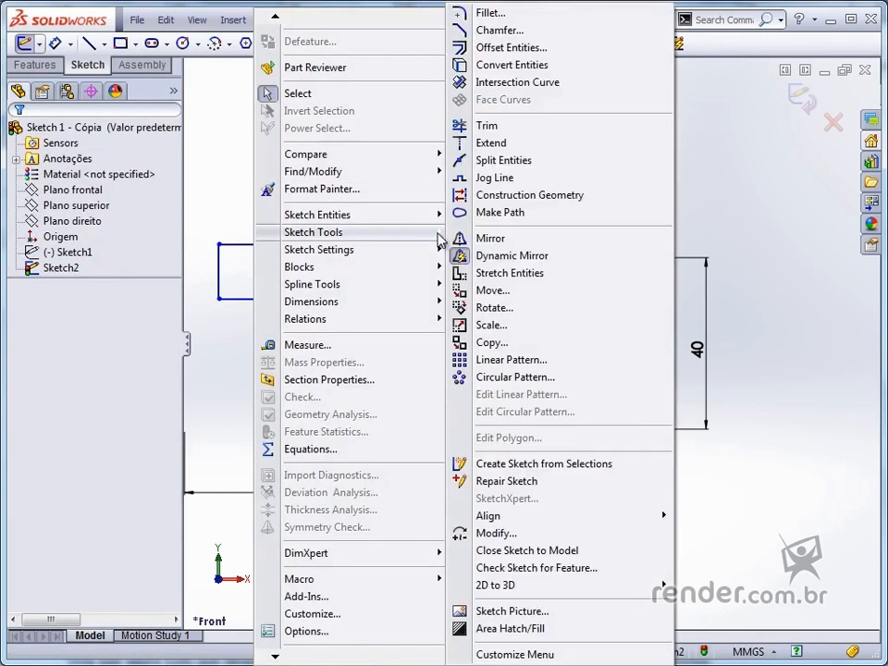
click(490, 254)
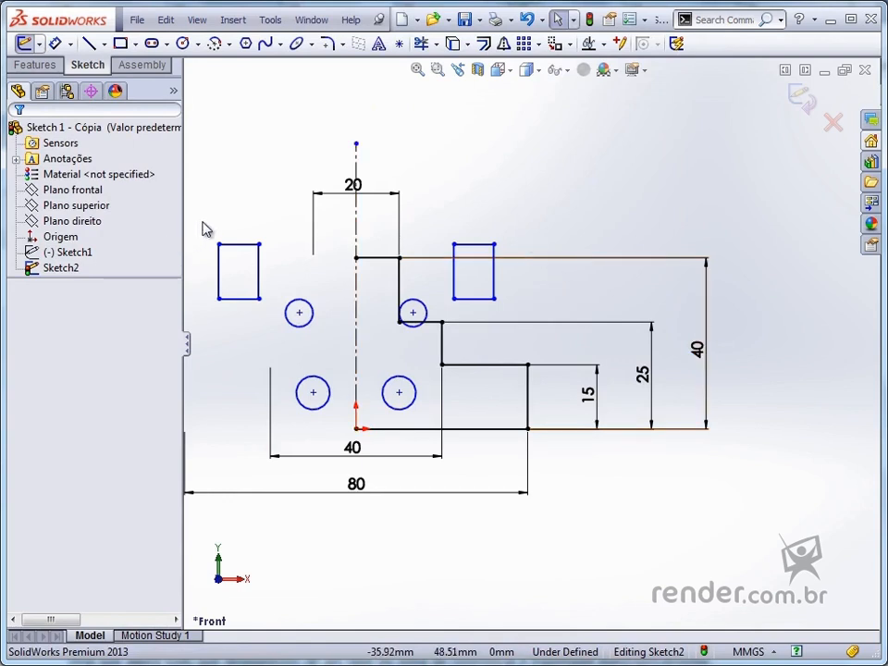
Delete the test circles and rectangles on both sides of the centerline, keeping only the stepped profile
drag(202, 217, 314, 369)
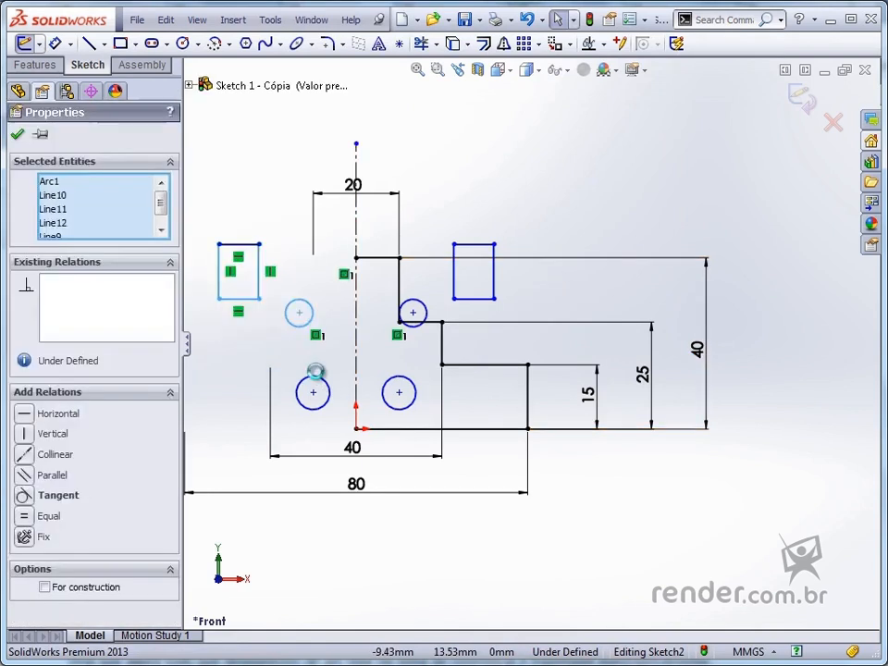
key(Delete)
drag(247, 336, 337, 433)
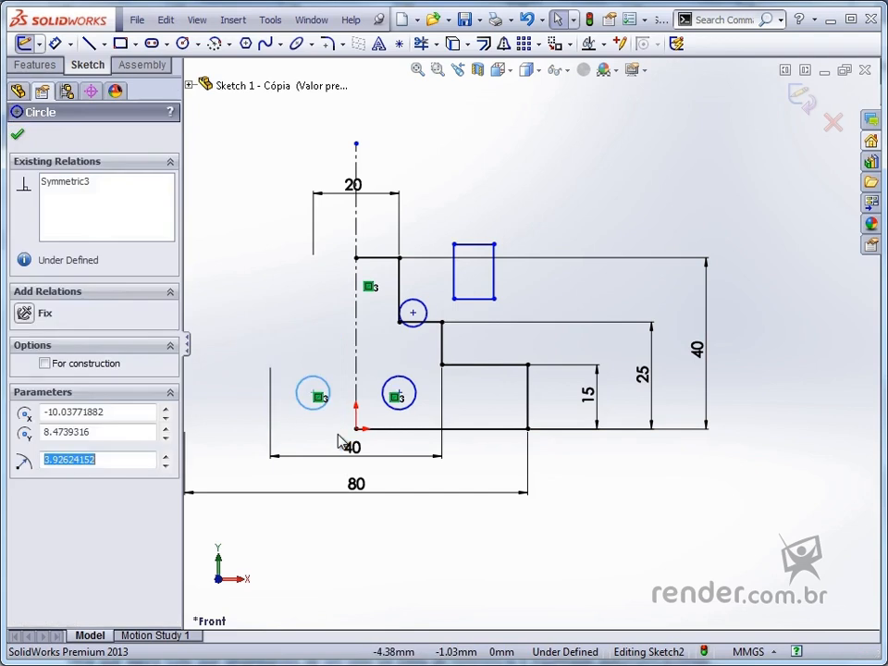
key(Delete)
drag(438, 200, 517, 320)
key(Delete)
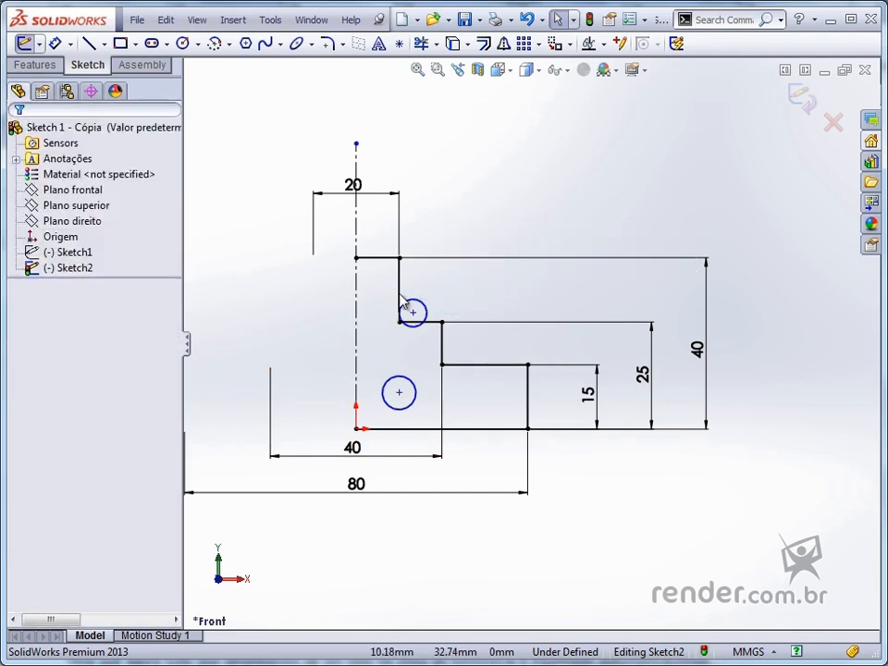
click(416, 305)
key(Delete)
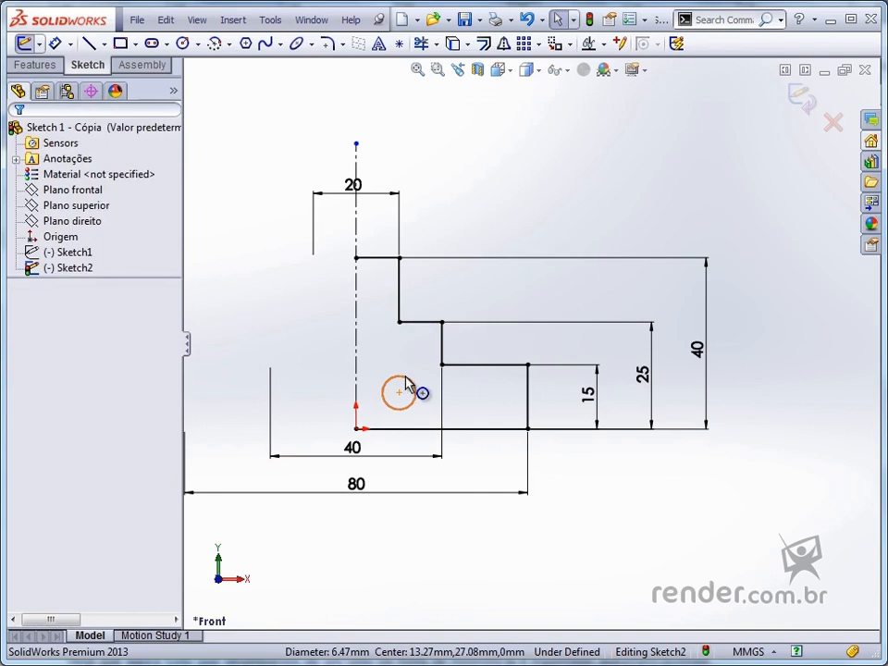
click(404, 377)
key(Delete)
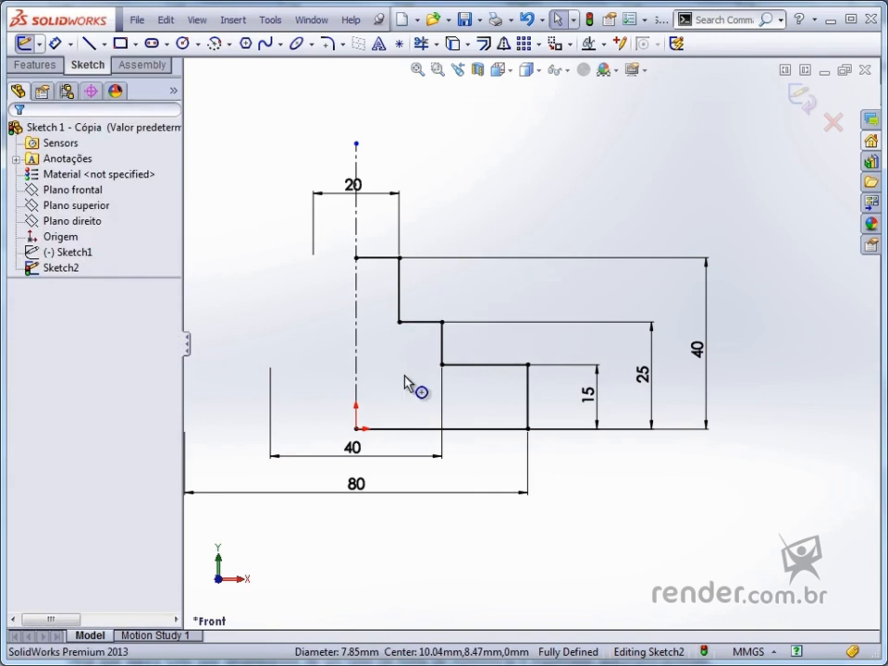
Chamfer the uppermost outer corner of the stepped profile with an angle-distance Sketch Chamfer of 1 mm at 45°
click(344, 45)
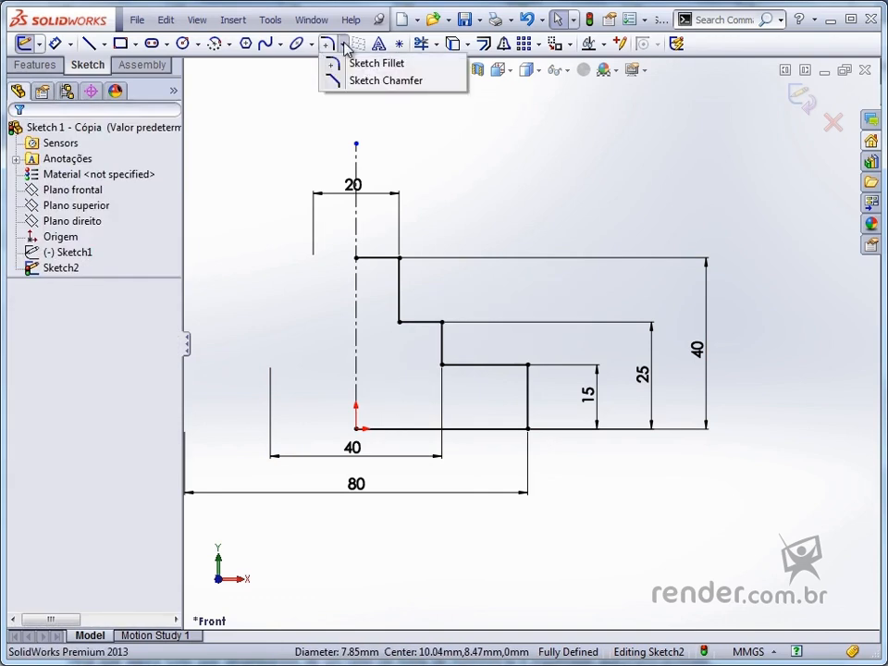
click(438, 82)
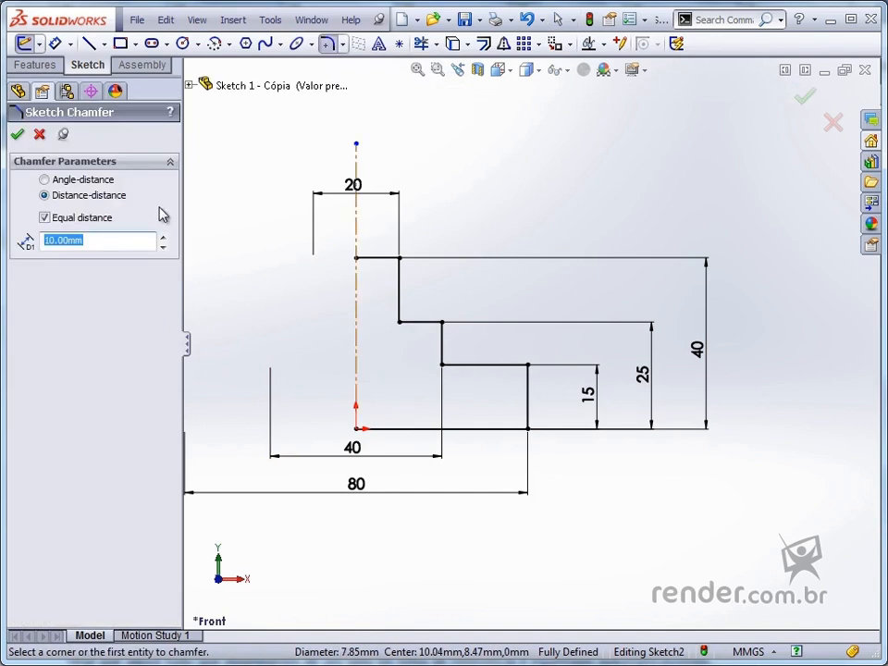
click(43, 180)
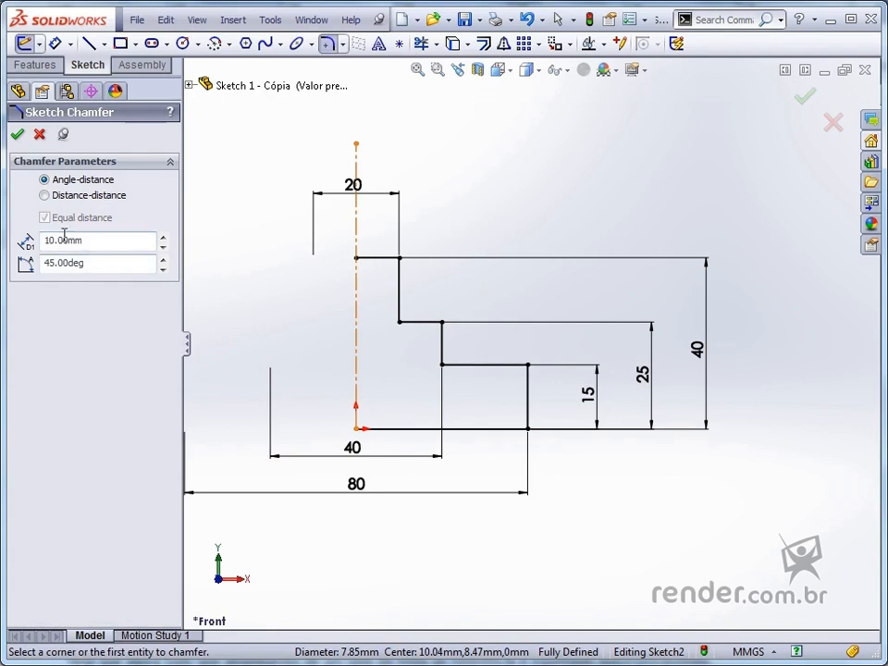
double_click(94, 240)
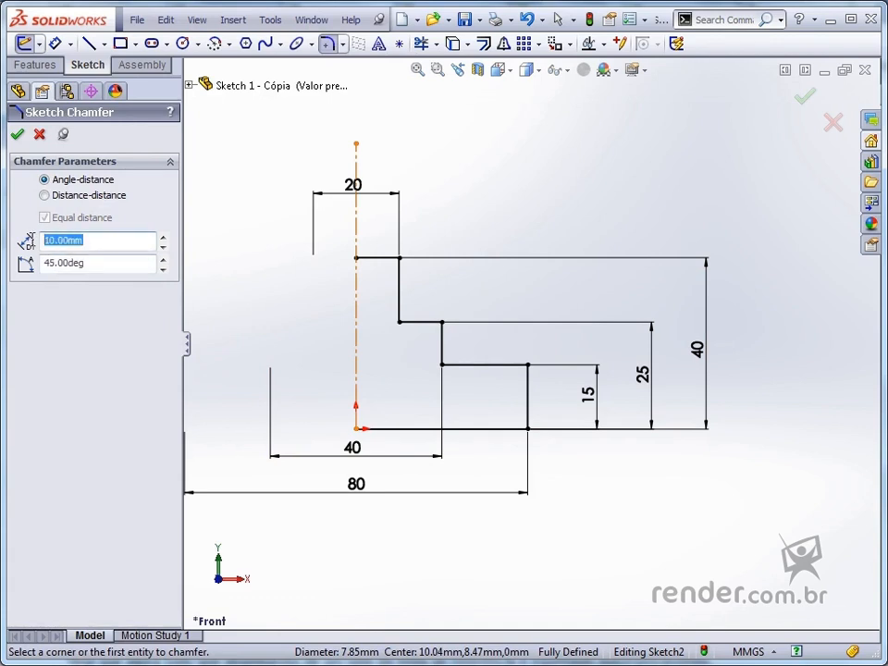
text(1)
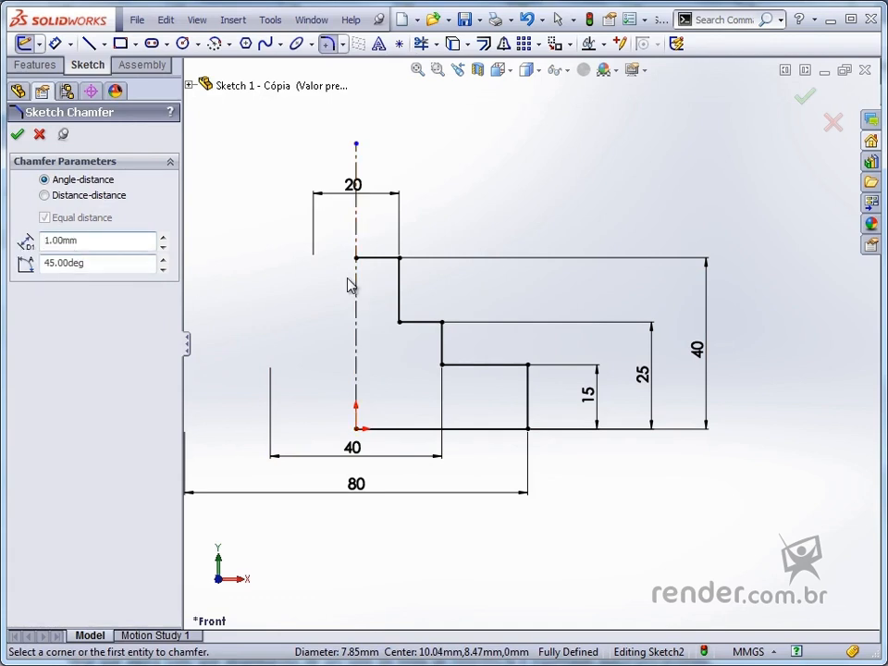
click(399, 258)
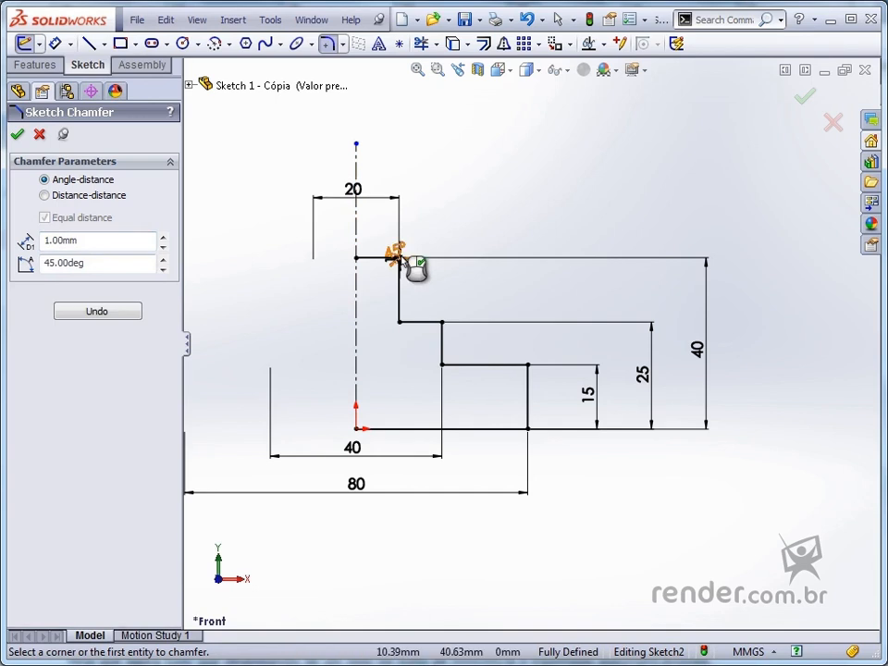
scroll(403, 275, up, 3)
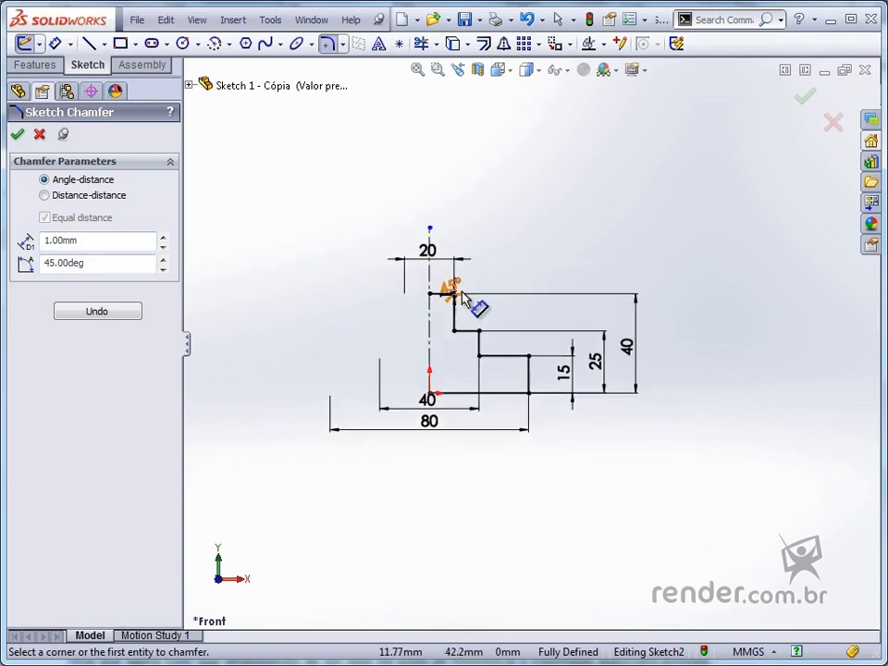
scroll(456, 296, down, 5)
scroll(509, 310, down, 2)
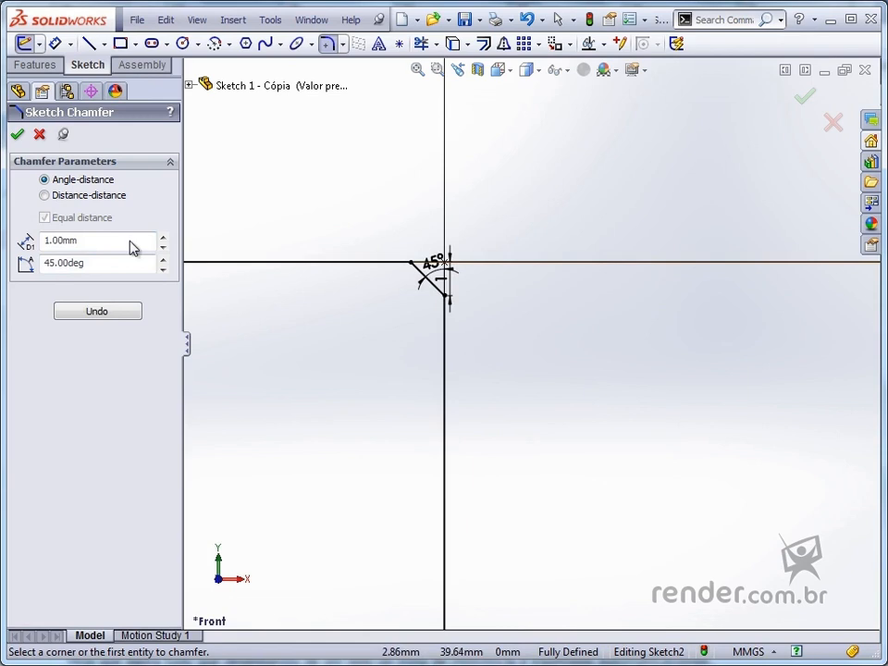
Chamfer the middle and lowest outer corners of the stepped profile using distance-distance with an equal distance of 1 mm
click(45, 196)
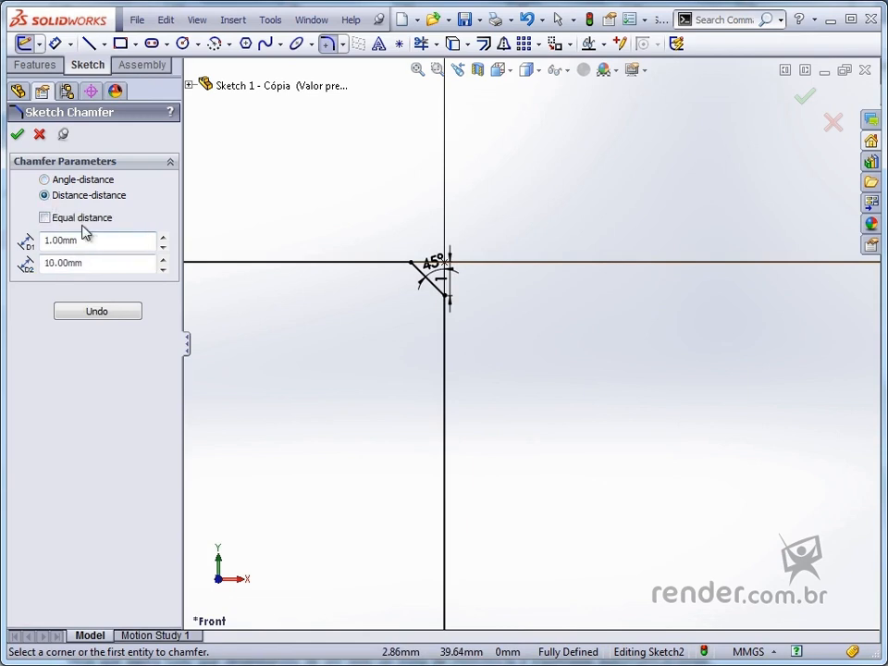
double_click(87, 264)
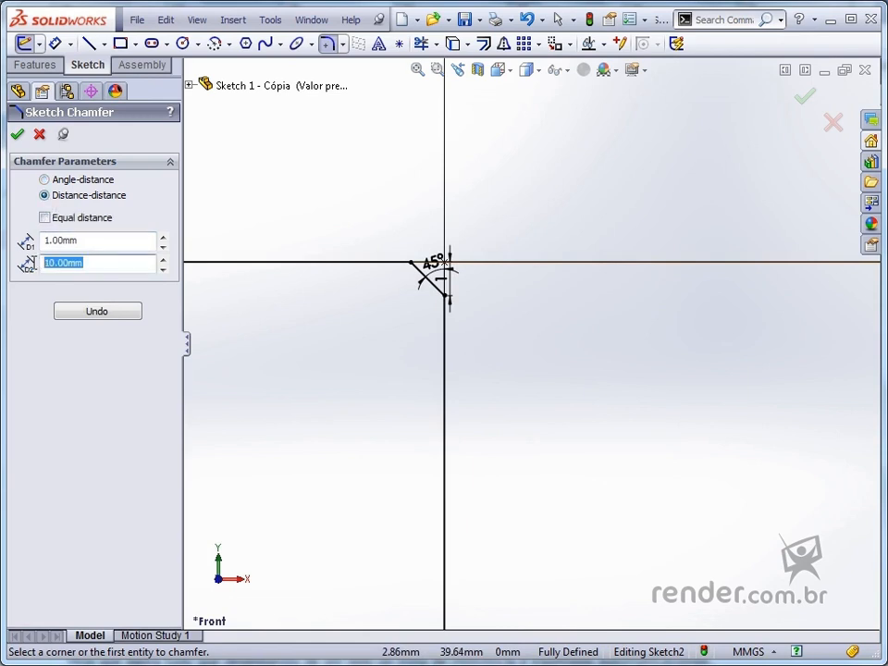
key(BackSpace)
click(131, 240)
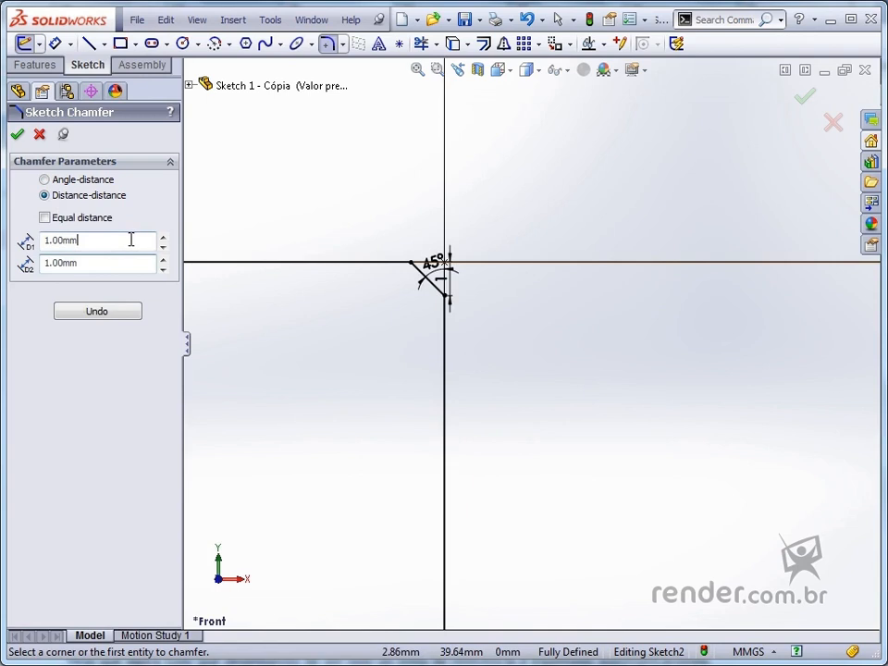
click(45, 218)
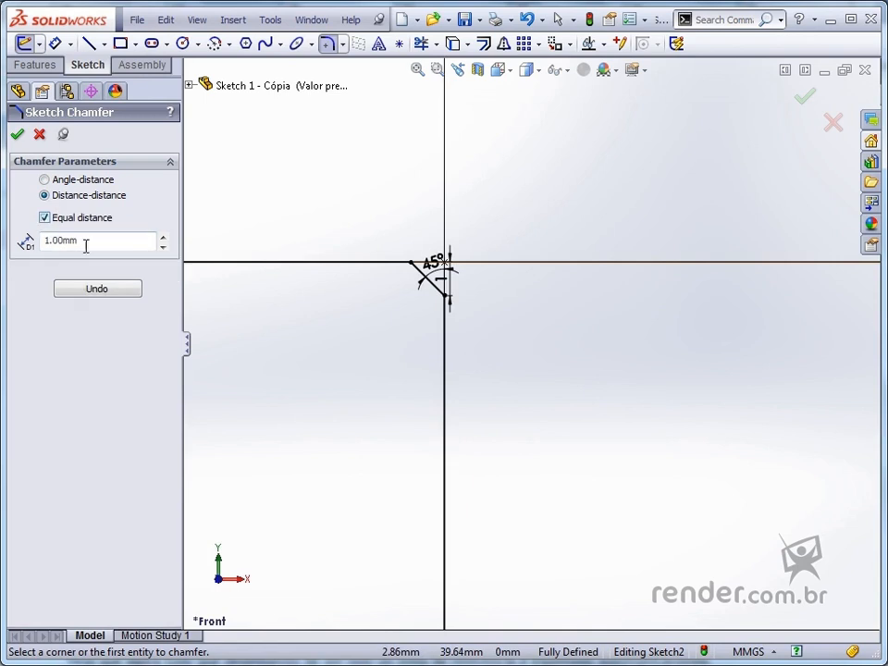
scroll(555, 439, up, 5)
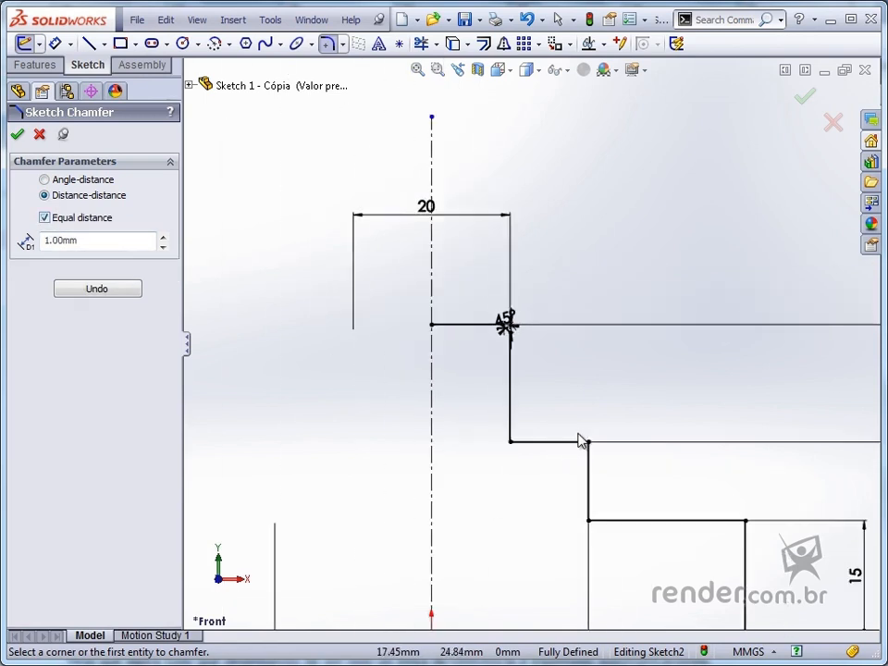
scroll(726, 481, down, 2)
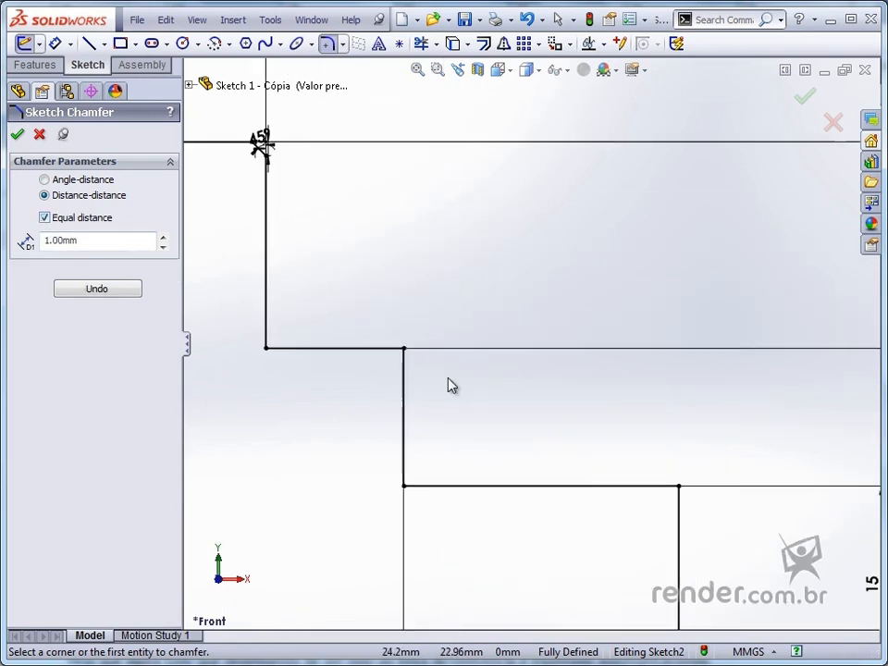
click(404, 349)
click(679, 485)
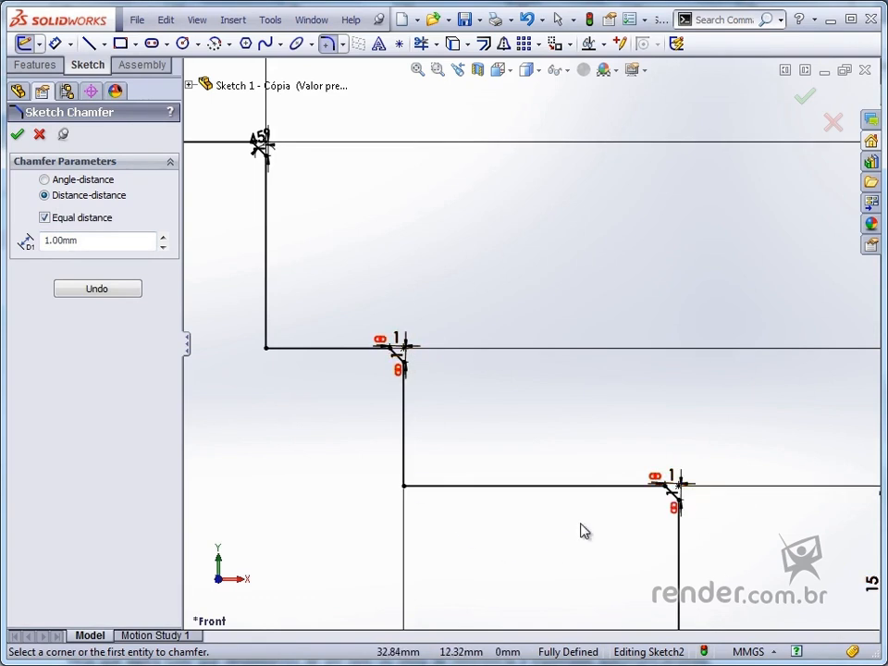
scroll(565, 527, up, 2)
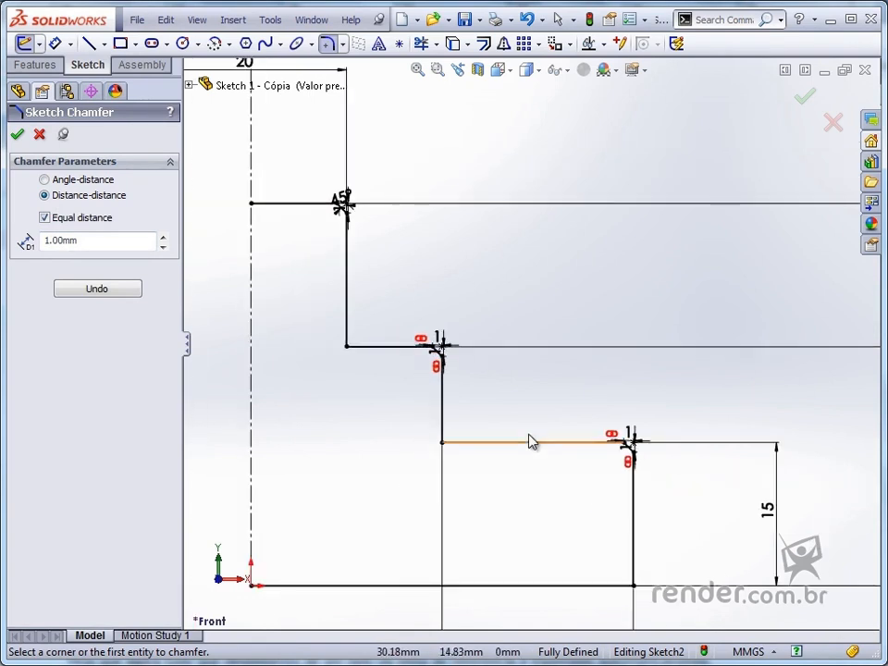
click(16, 136)
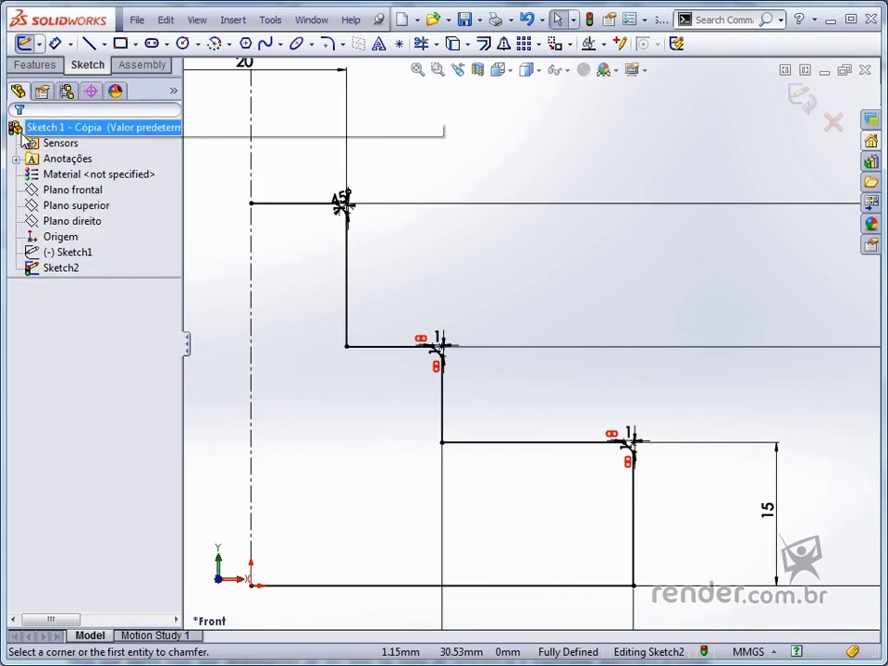
Round the two inner corners of the stepped profile with a Sketch Fillet of 1 mm radius
click(342, 43)
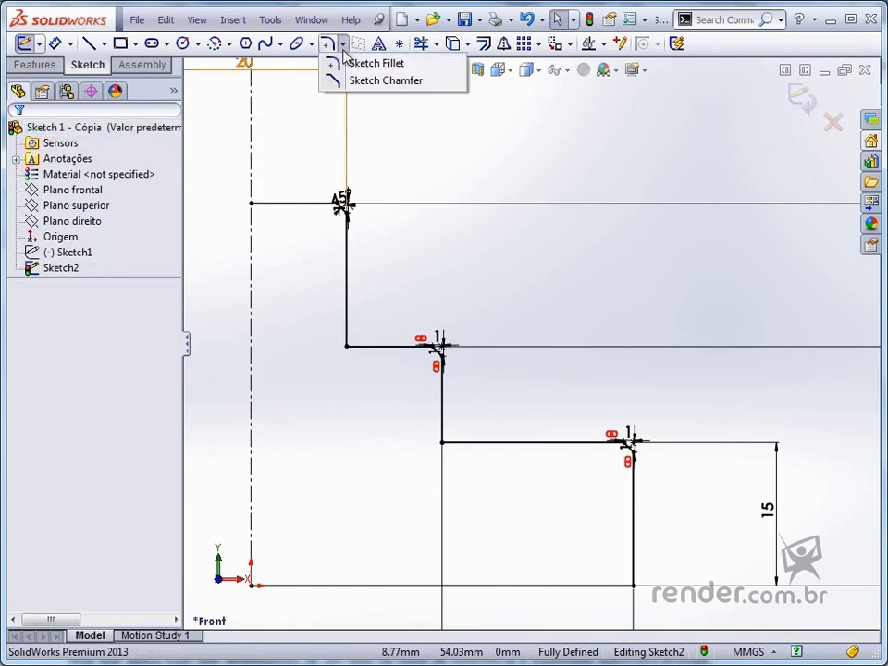
click(404, 69)
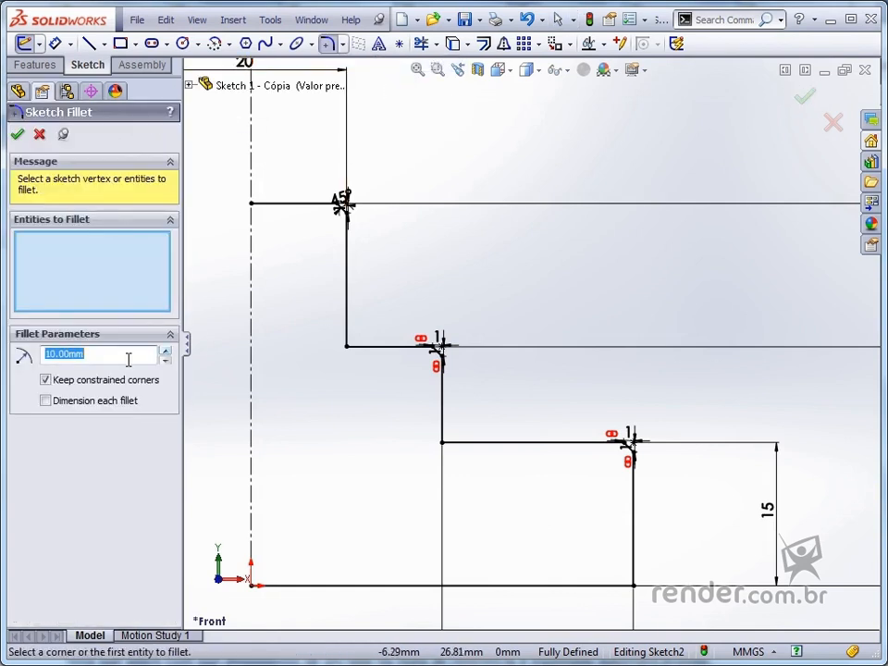
text(1)
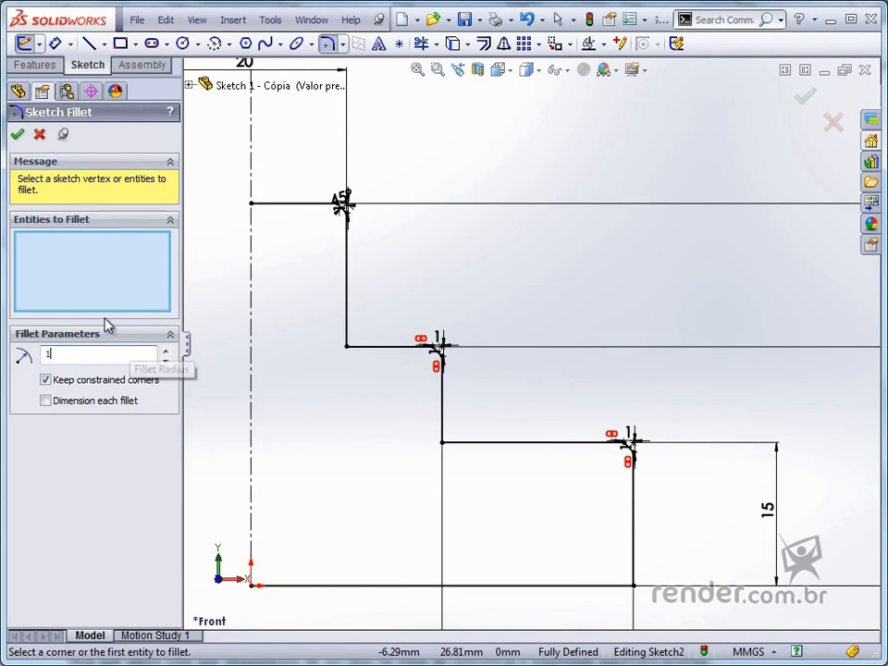
click(346, 347)
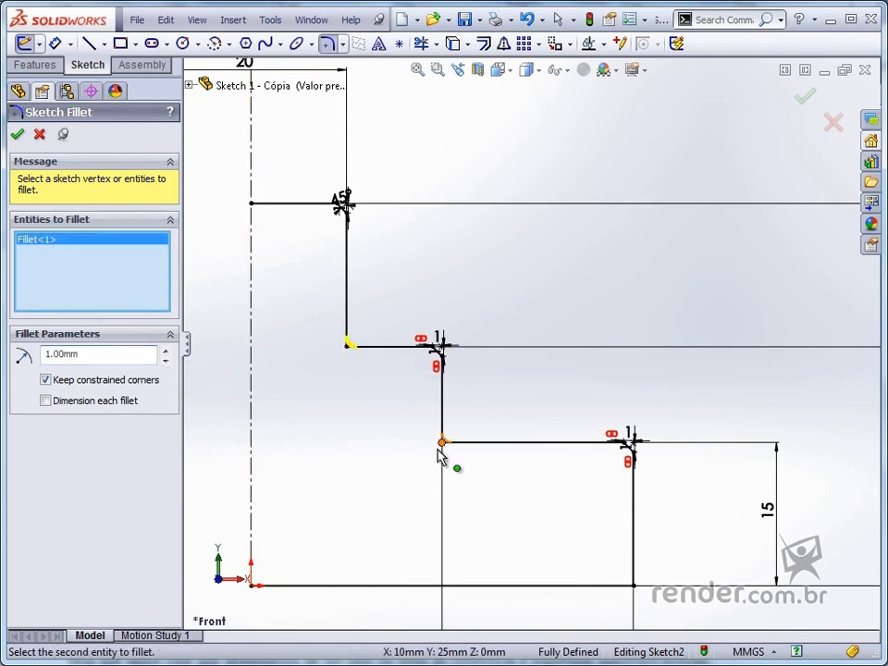
click(441, 443)
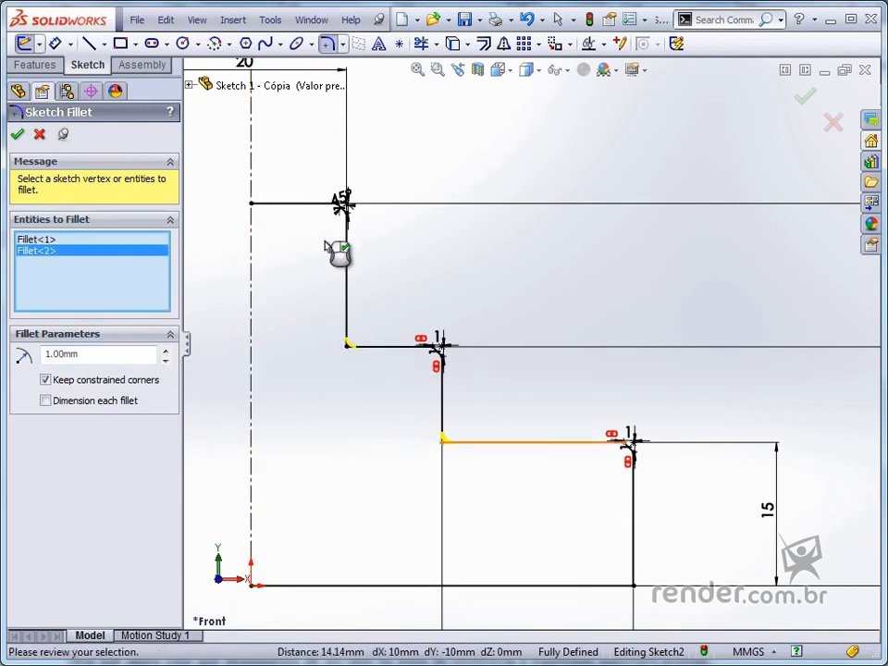
click(17, 134)
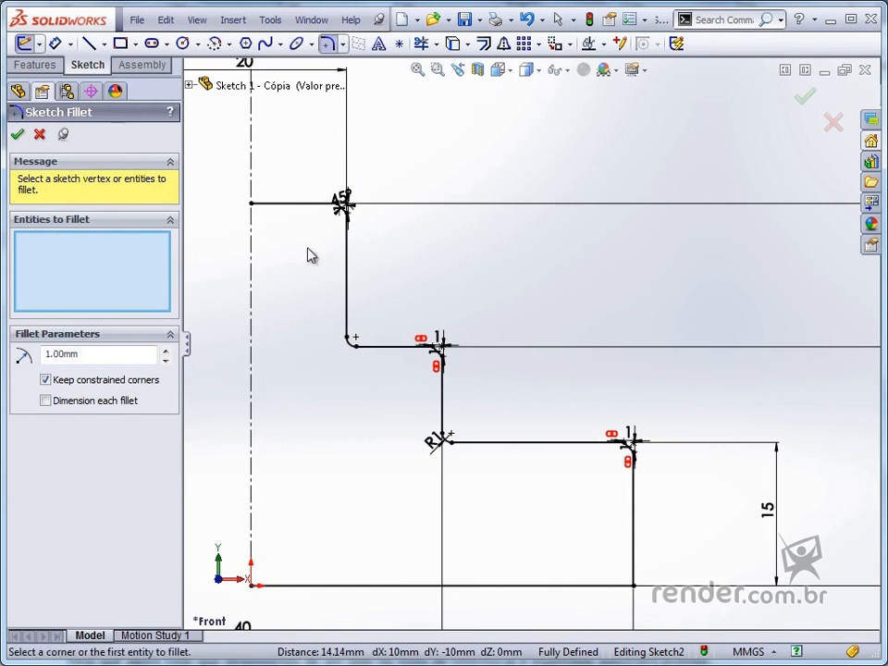
click(17, 135)
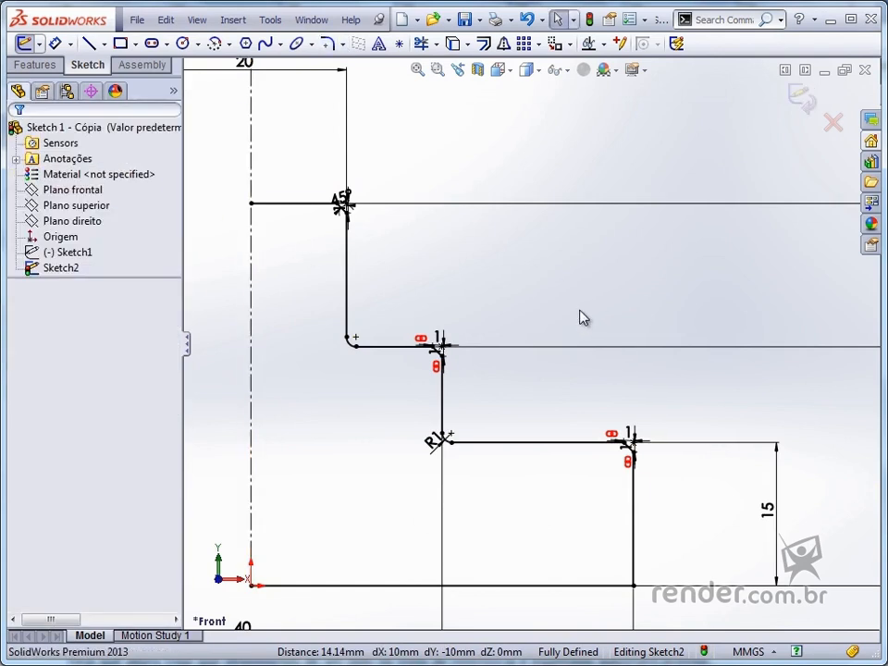
Exit the finished profile sketch and show Sketch2 in the graphics area
key(f)
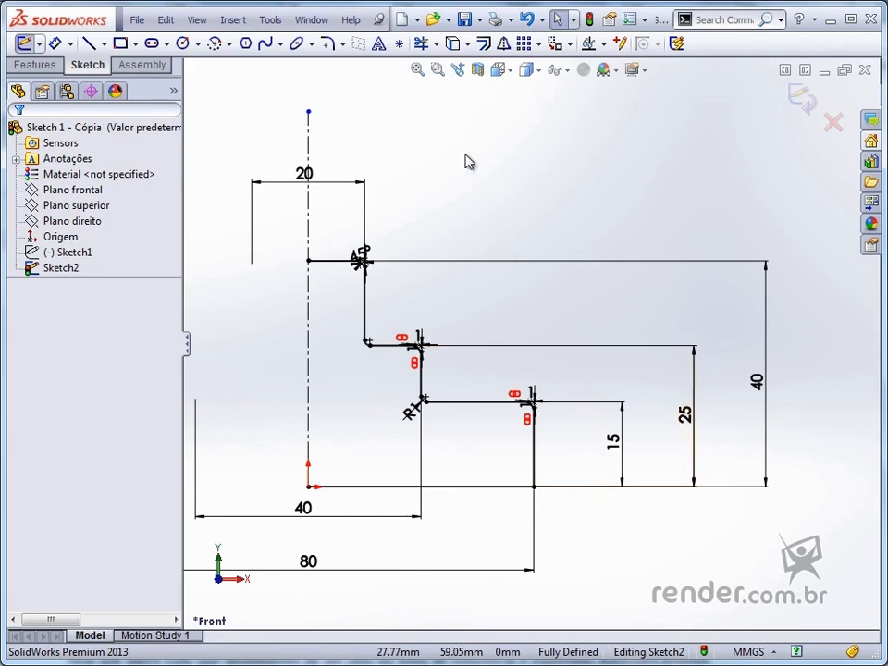
click(802, 96)
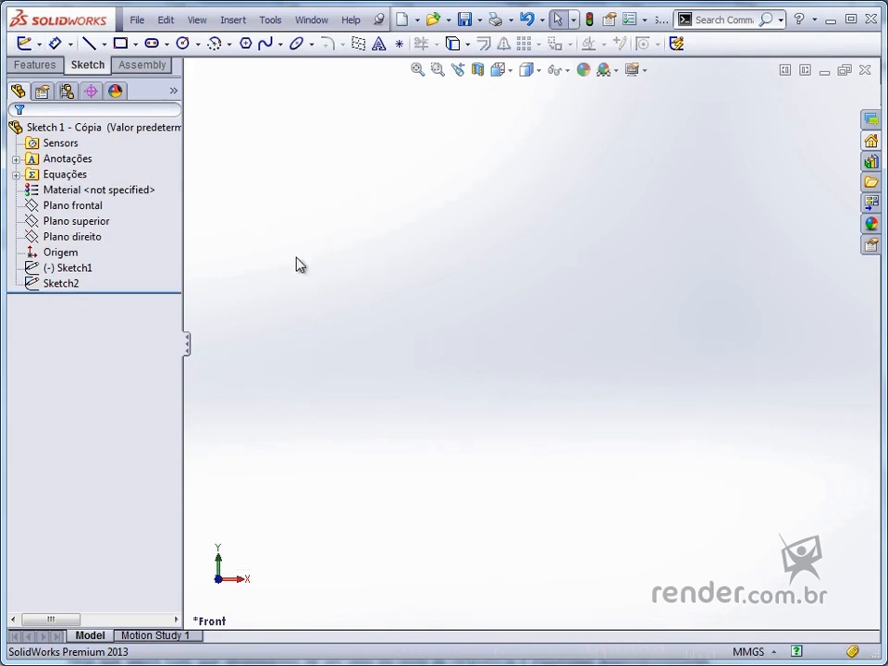
click(65, 253)
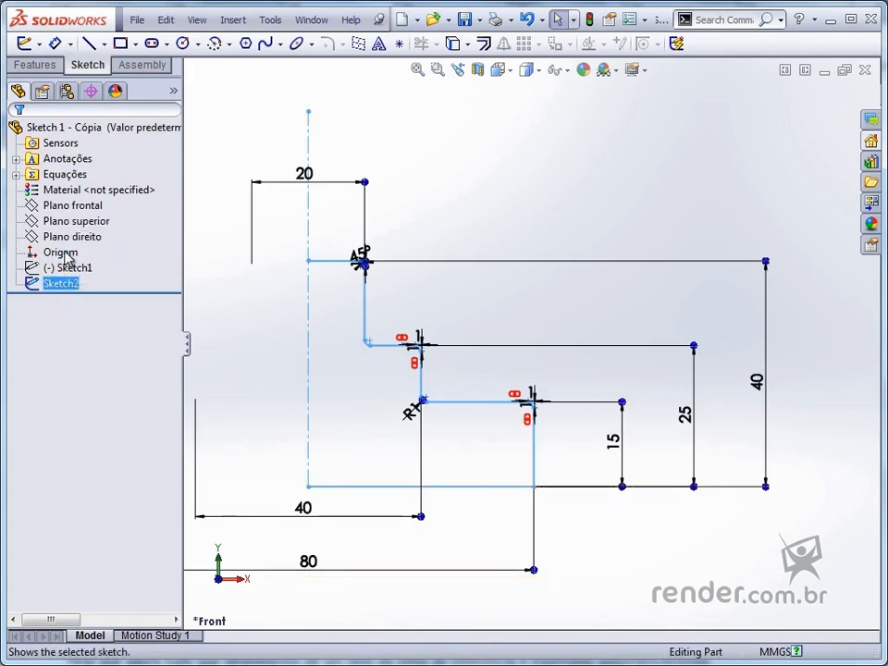
click(541, 247)
key(f)
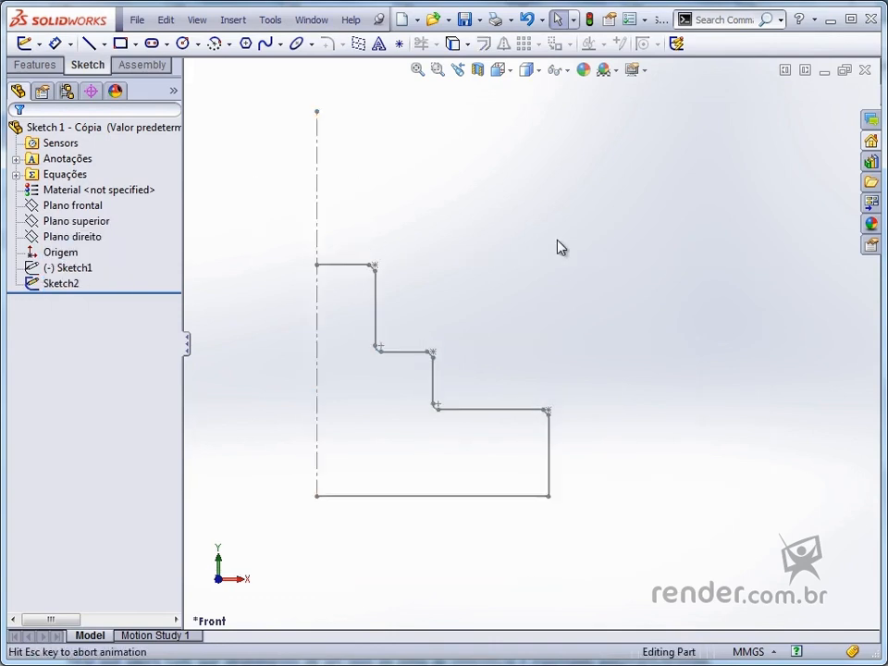